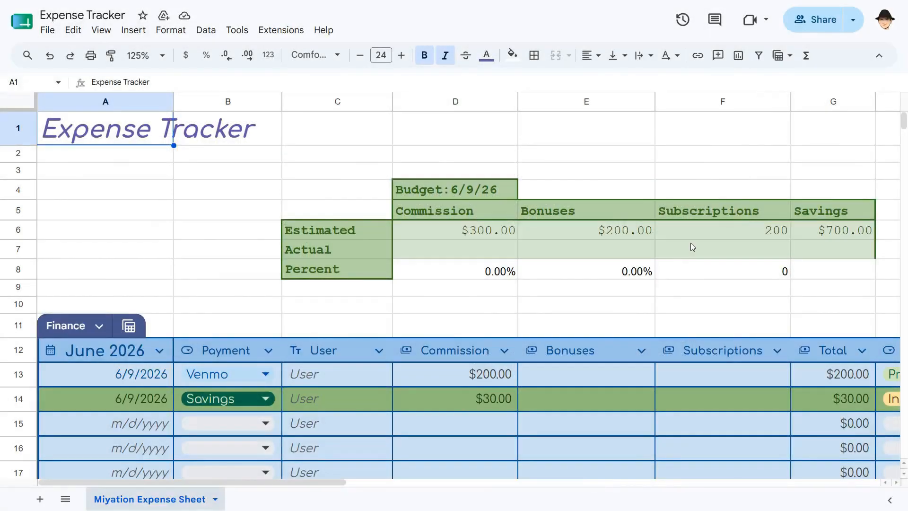
# - Examine the Commission headings in the budget and Finance tables and the payment options of the Savings row
pyautogui.click(602, 139)
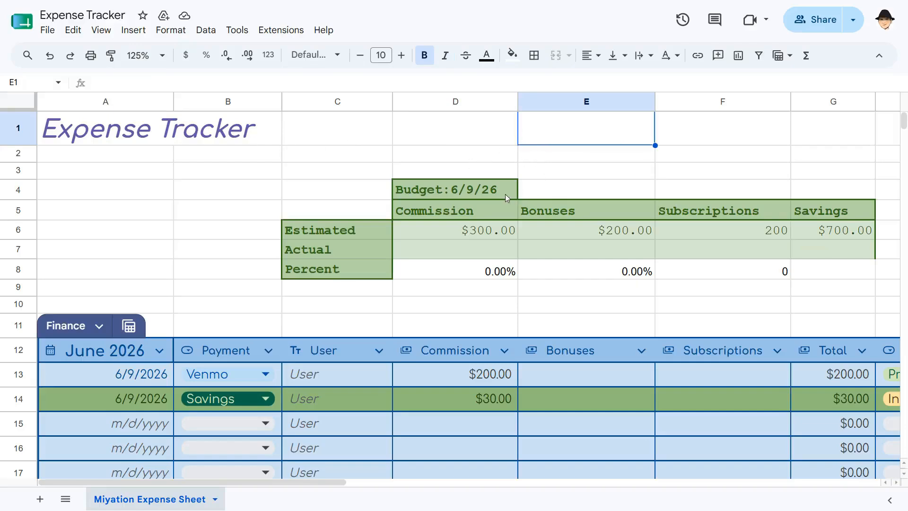
pyautogui.click(468, 103)
pyautogui.click(468, 211)
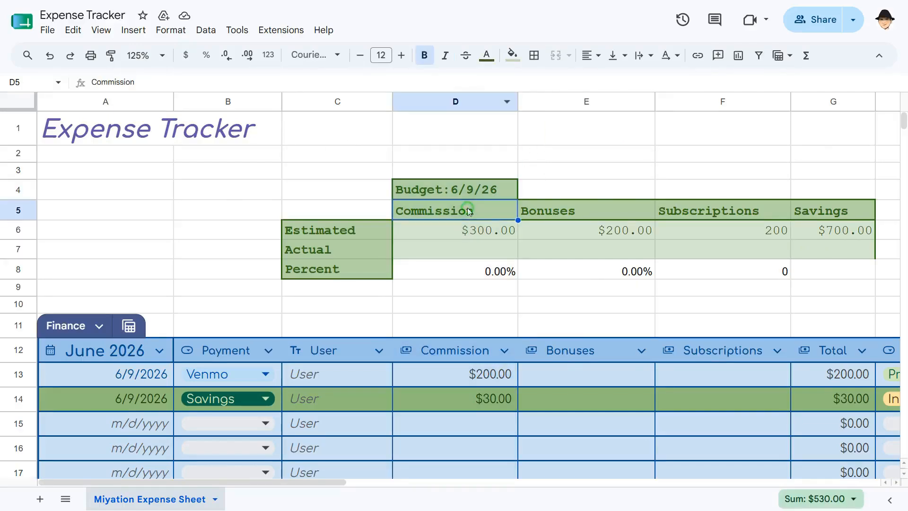
pyautogui.click(470, 355)
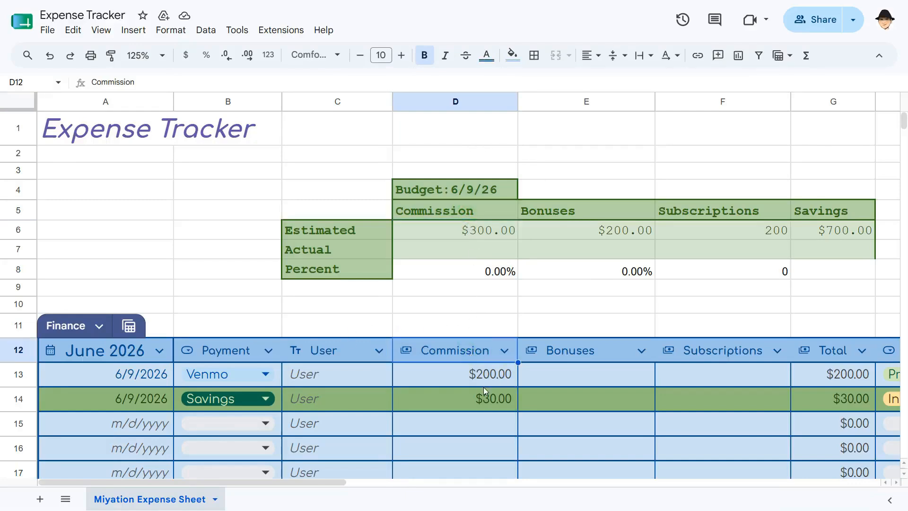
pyautogui.click(231, 349)
pyautogui.scroll(-5, 232, 340)
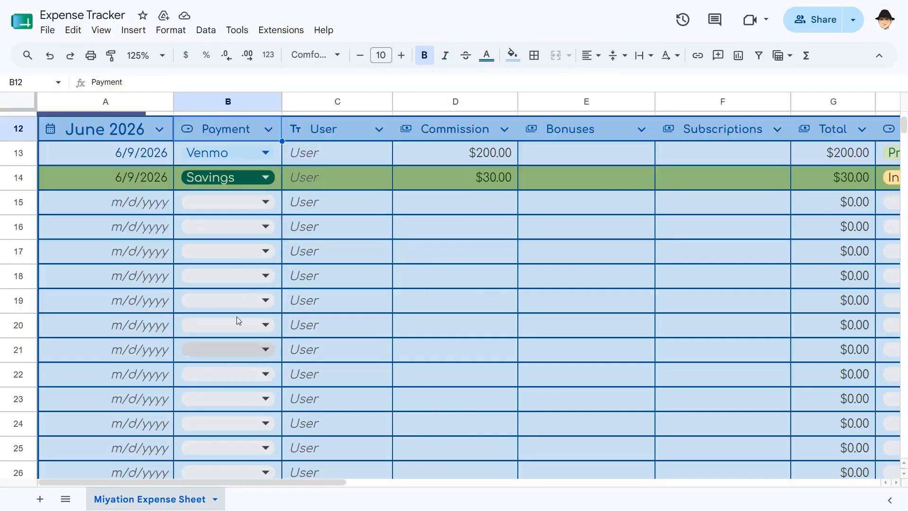
pyautogui.doubleClick(247, 183)
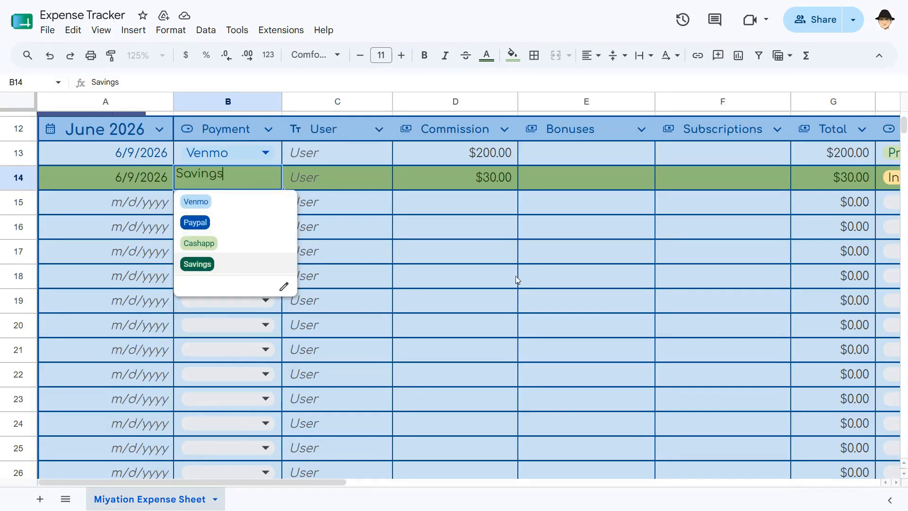
pyautogui.scroll(3, 516, 276)
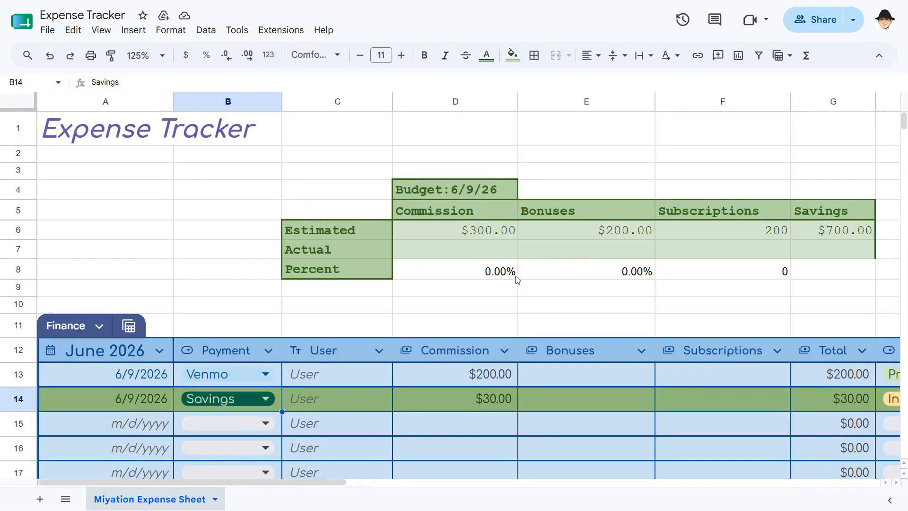
# - Total the Finance table's Commission column in the budget's Actual Commission cell D7 with =SUM(D13:D)
pyautogui.click(479, 247)
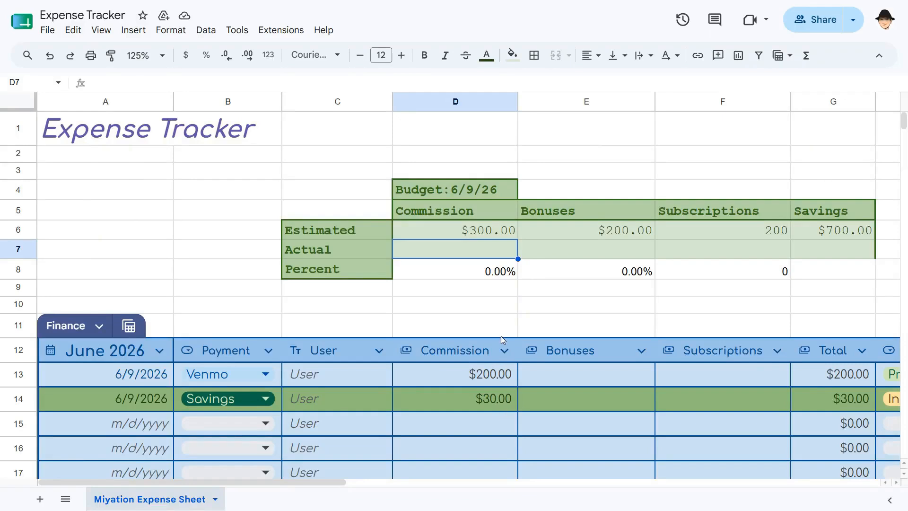
pyautogui.write('=SUM(')
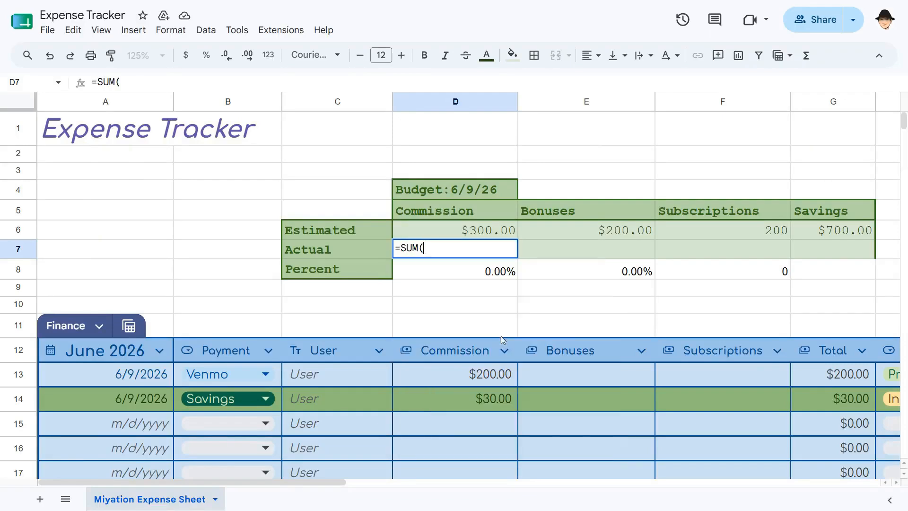
pyautogui.press('Down')
pyautogui.press('Down')
pyautogui.press('Down')
pyautogui.press('Down')
pyautogui.press('Down')
pyautogui.press('Down')
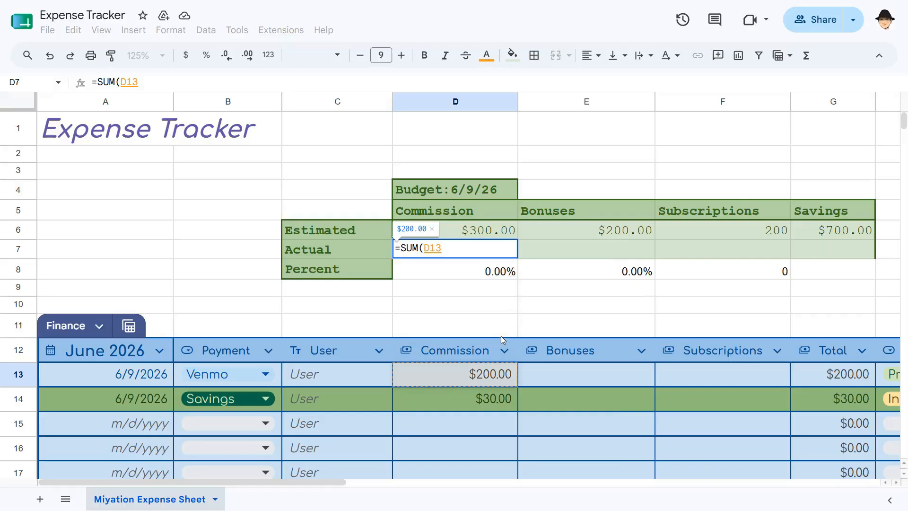
pyautogui.hotkey('ctrl', 'shift', 'Down')
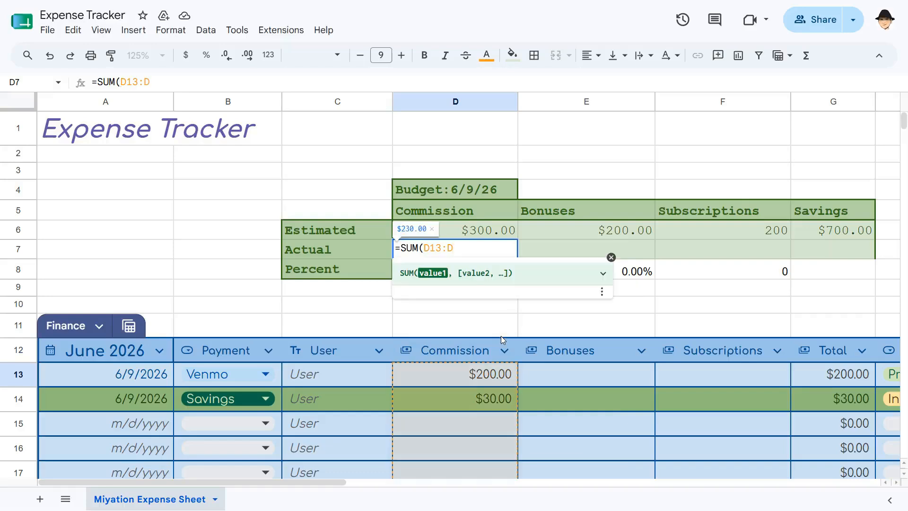
pyautogui.press('Return')
# - Try the table-reference formula =SUM(Finance[Commission]) in the Actual Commission cell D7 and undo it
pyautogui.press('Up')
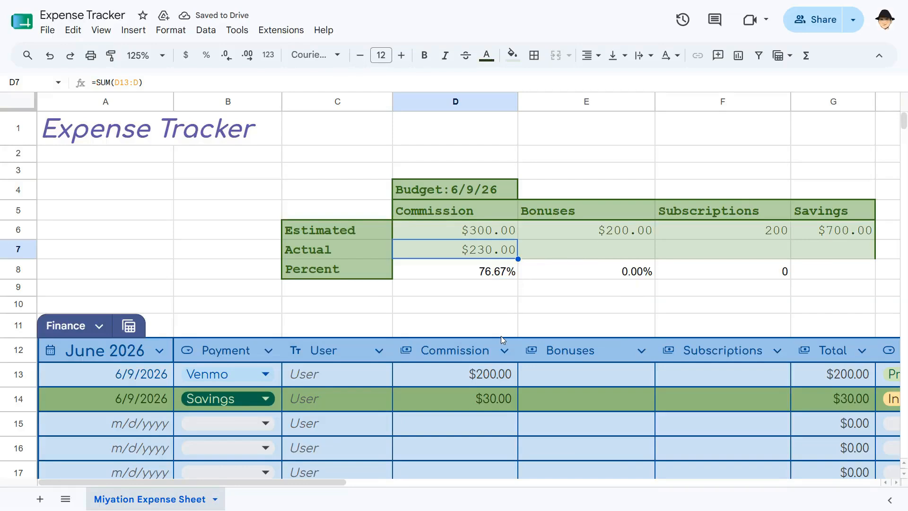
pyautogui.write('=SUM(')
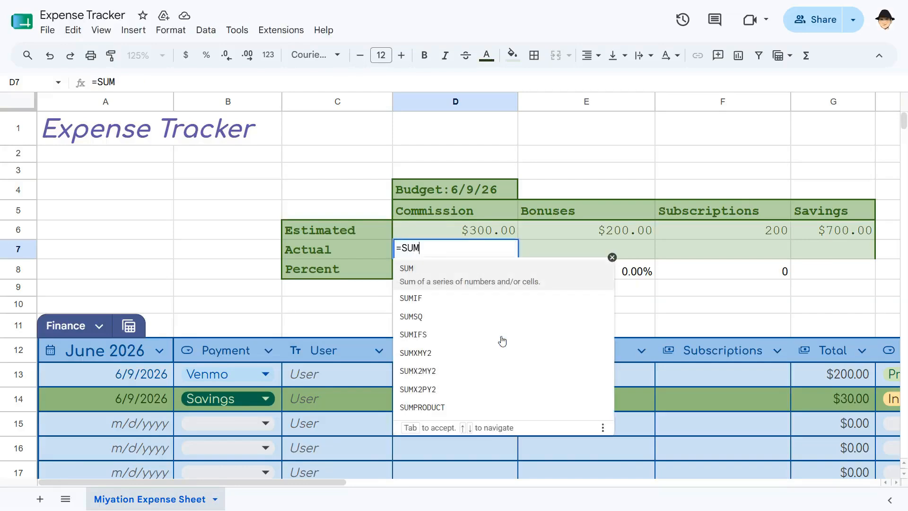
pyautogui.click(501, 336)
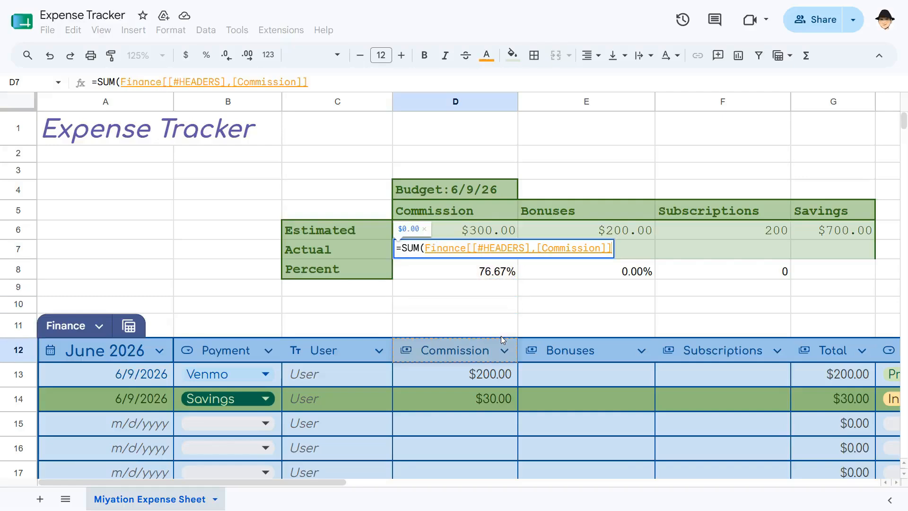
pyautogui.press('Left')
pyautogui.press('Left')
pyautogui.press('Left')
pyautogui.press('BackSpace')
pyautogui.press('BackSpace')
pyautogui.press('BackSpace')
pyautogui.press('BackSpace')
pyautogui.press('BackSpace')
pyautogui.press('BackSpace')
pyautogui.press('BackSpace')
pyautogui.press('BackSpace')
pyautogui.press('BackSpace')
pyautogui.press('BackSpace')
pyautogui.press('BackSpace')
pyautogui.press('BackSpace')
pyautogui.press('BackSpace')
pyautogui.press('BackSpace')
pyautogui.press('BackSpace')
pyautogui.press('BackSpace')
pyautogui.press('BackSpace')
pyautogui.press('BackSpace')
pyautogui.press('BackSpace')
pyautogui.press('BackSpace')
pyautogui.press('BackSpace')
pyautogui.press('BackSpace')
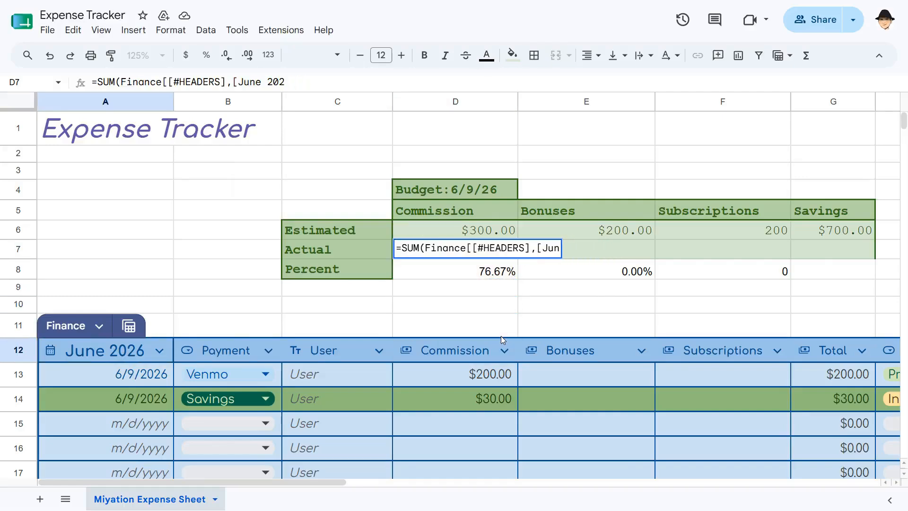
pyautogui.write('Commis')
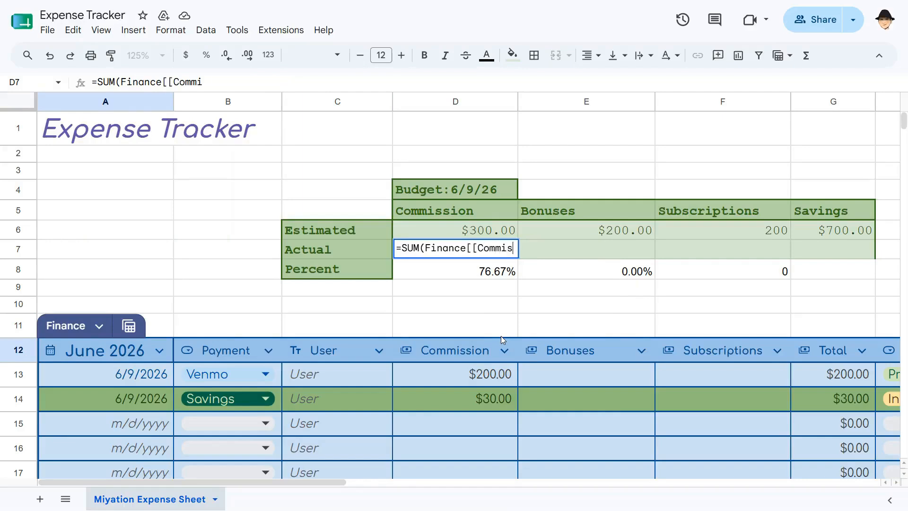
pyautogui.write('sion')
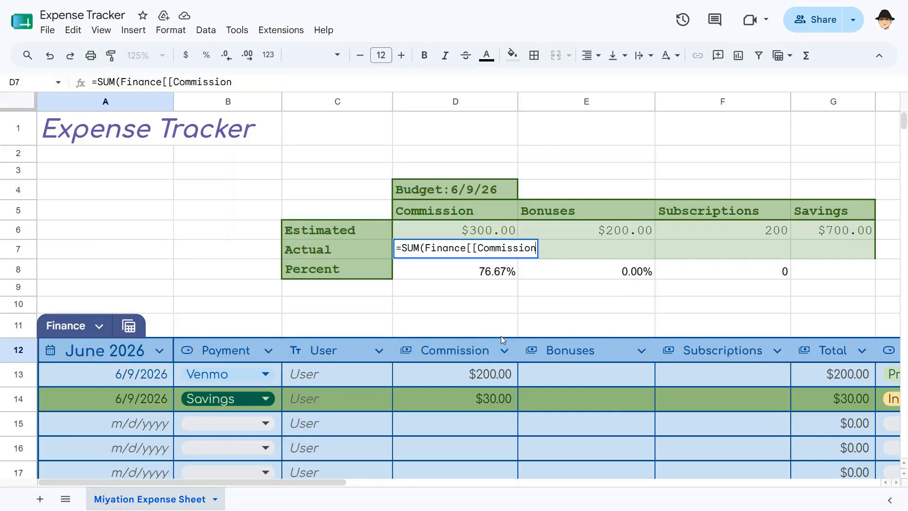
pyautogui.write(']]')
pyautogui.press('Return')
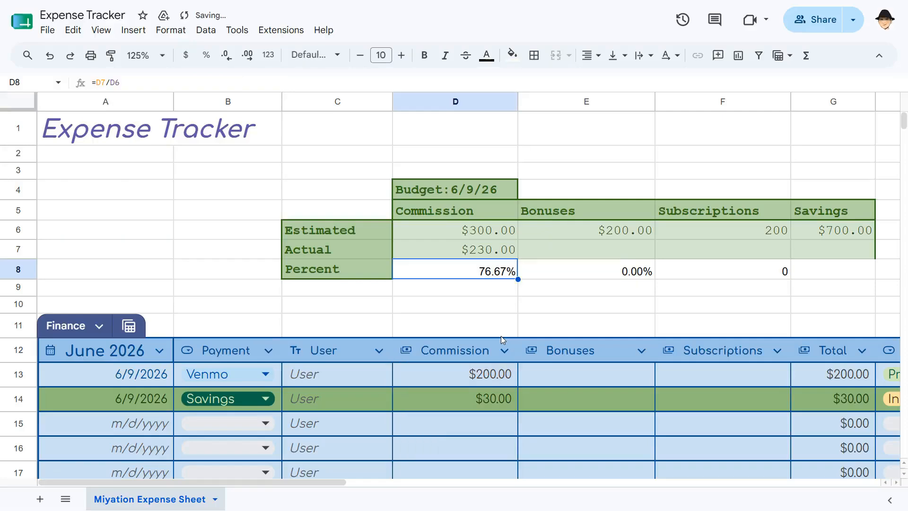
pyautogui.press('Up')
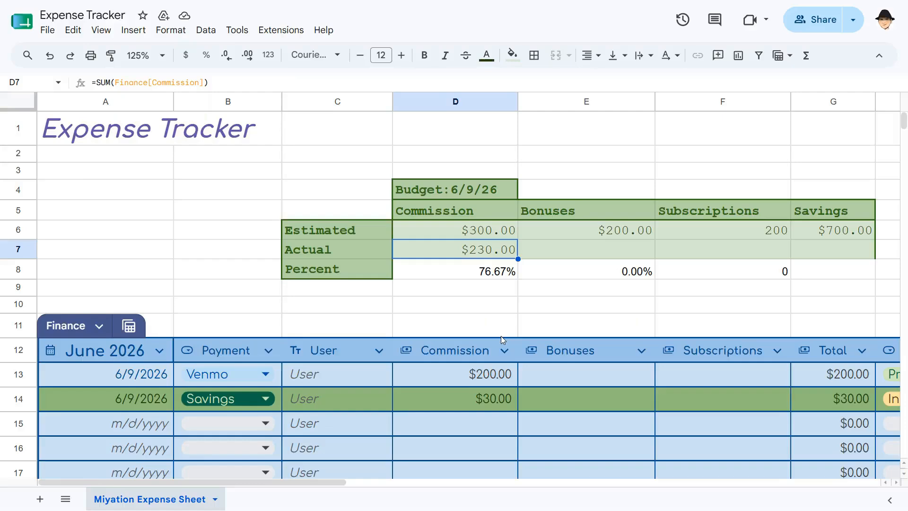
pyautogui.hotkey('ctrl', 'z')
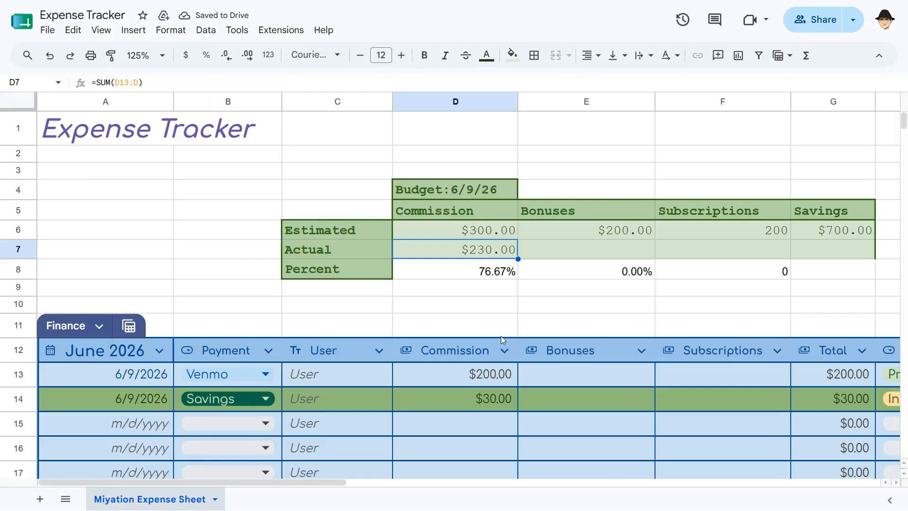
# - Replace the formula in D7 with =SUMIF(B13:B,"<>Savings",D13:D) to total commissions excluding Savings payments
pyautogui.write('=SUMIF(')
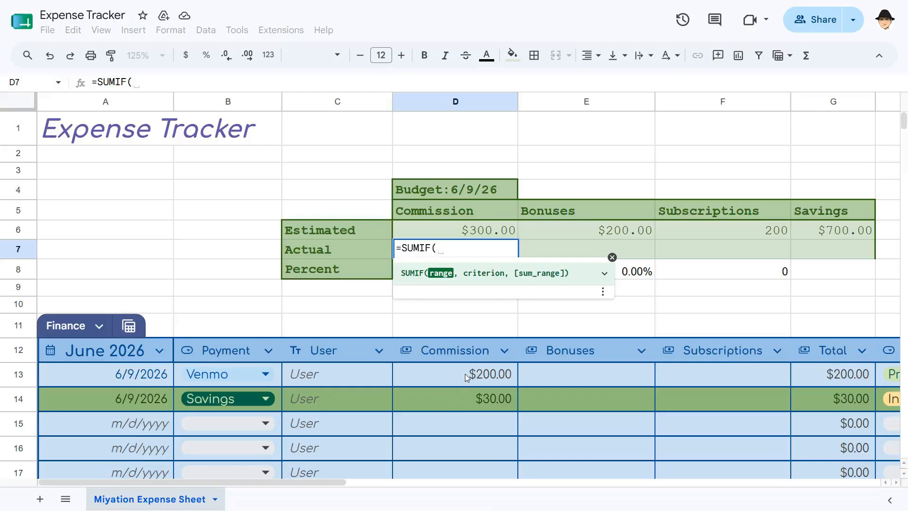
pyautogui.write('B13')
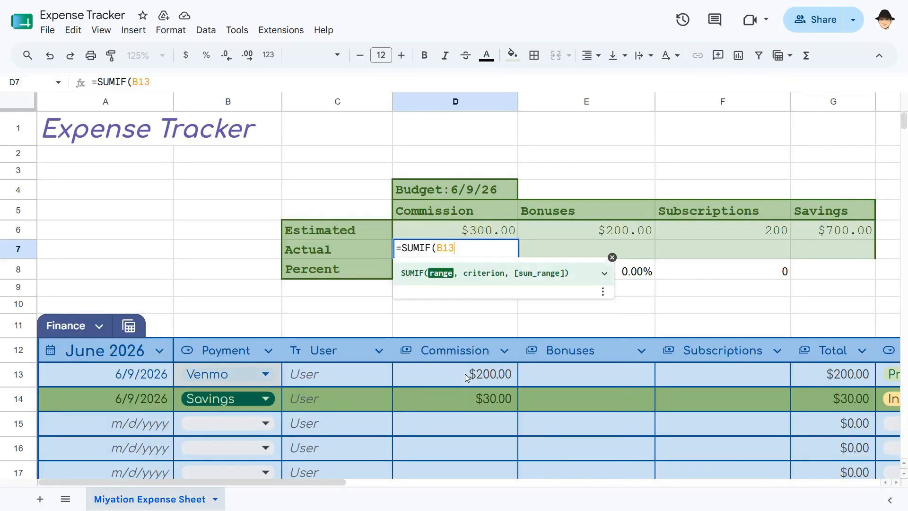
pyautogui.write(':B')
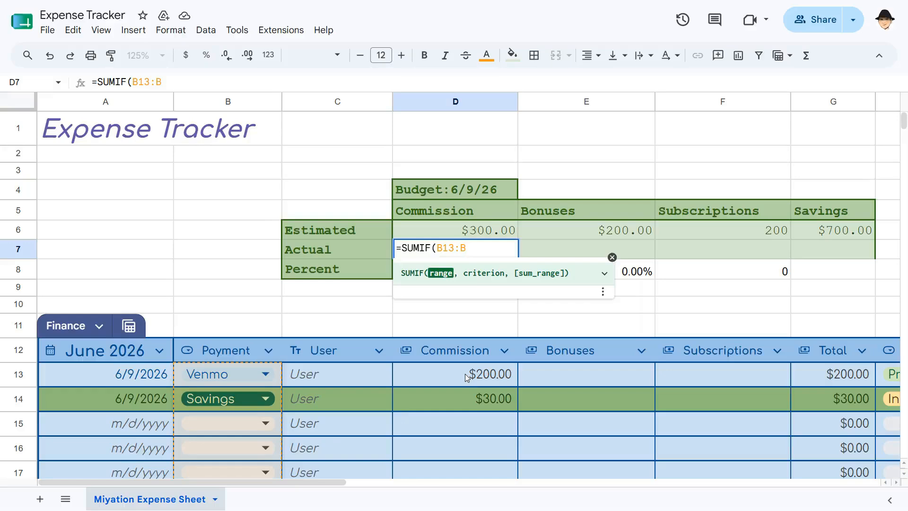
pyautogui.write(',')
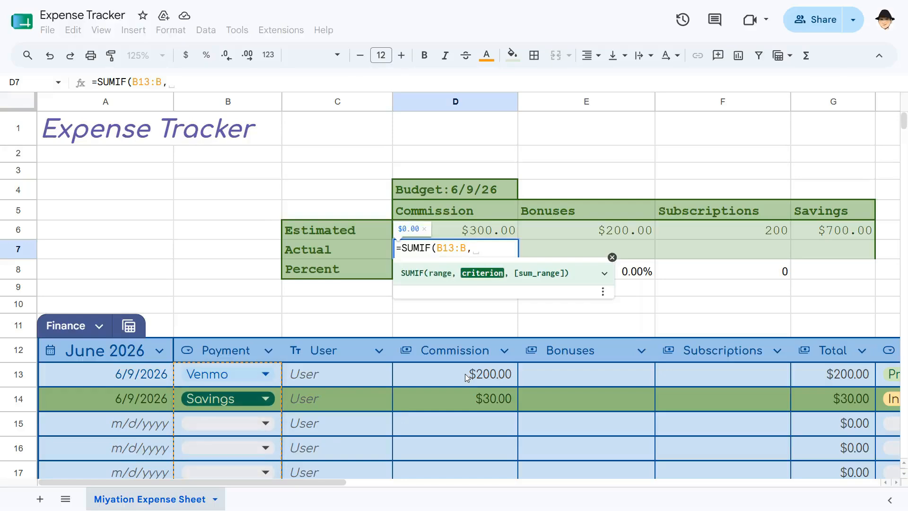
pyautogui.write('"')
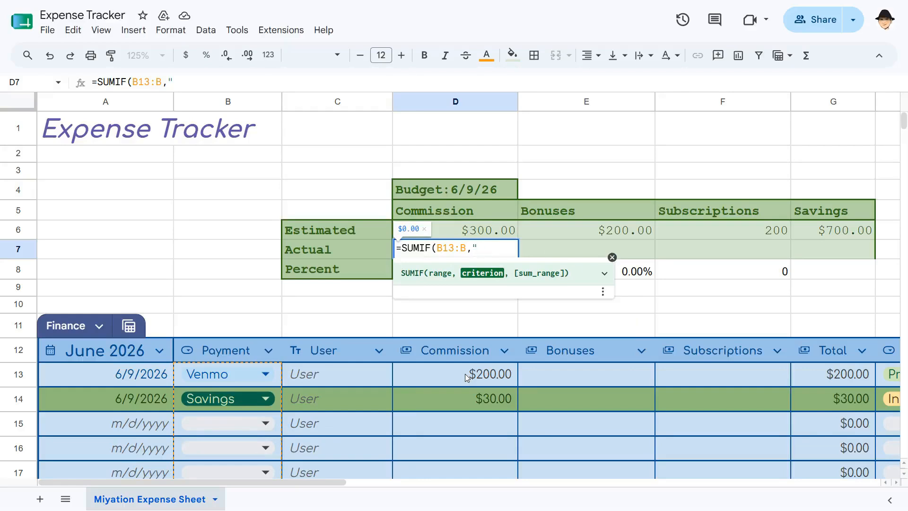
pyautogui.write('<>Savings')
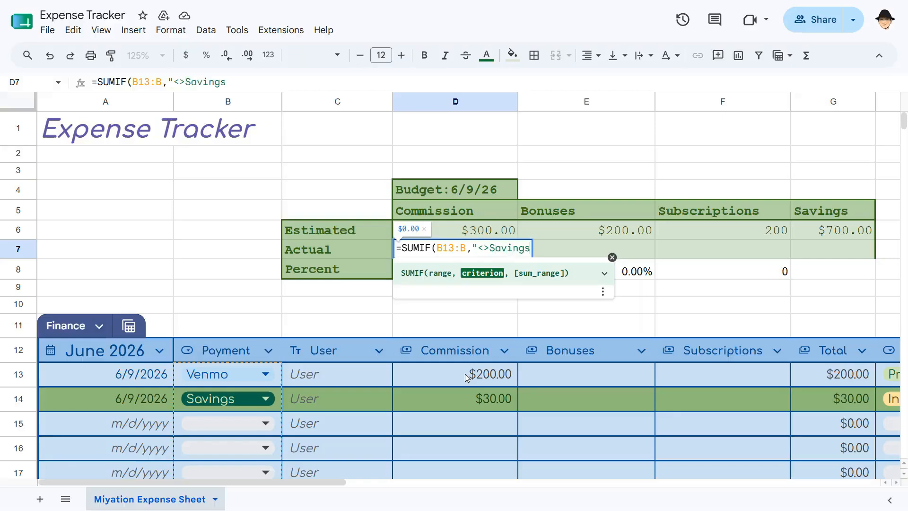
pyautogui.write('",')
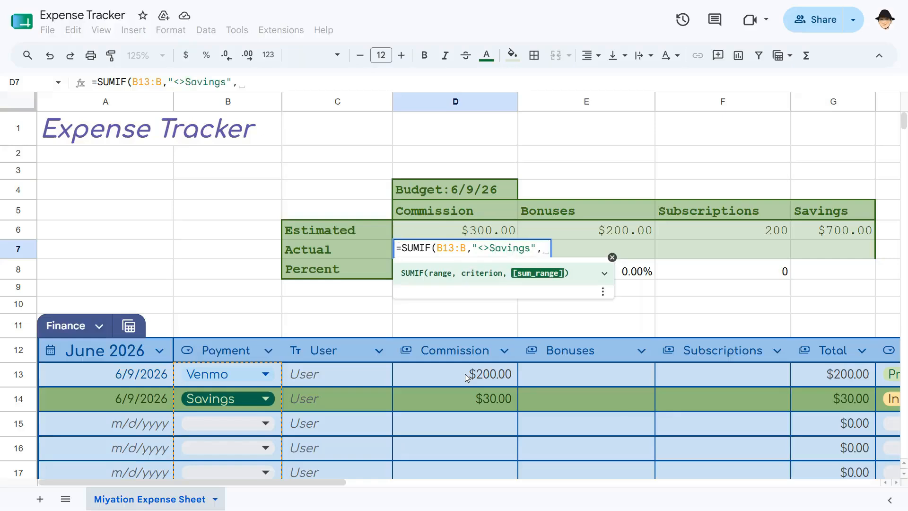
pyautogui.write('D13:D')
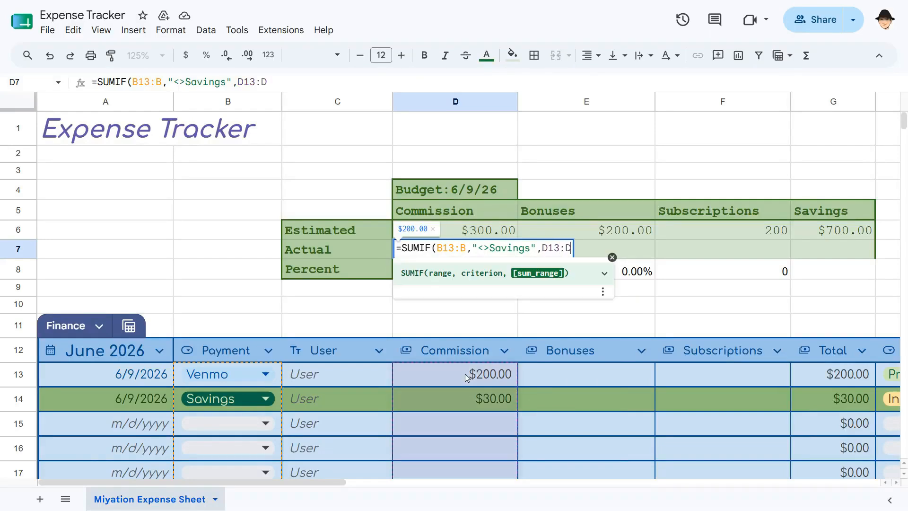
pyautogui.press('Return')
pyautogui.press('Up')
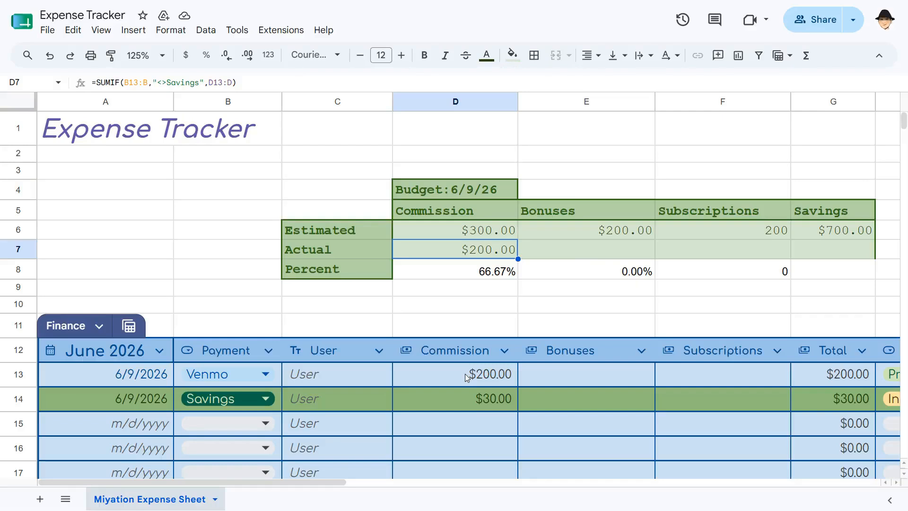
# - Review the payment options of the Venmo row in B13 and the SUMIF formula in the Actual Commission cell
pyautogui.press('Down')
pyautogui.press('Down')
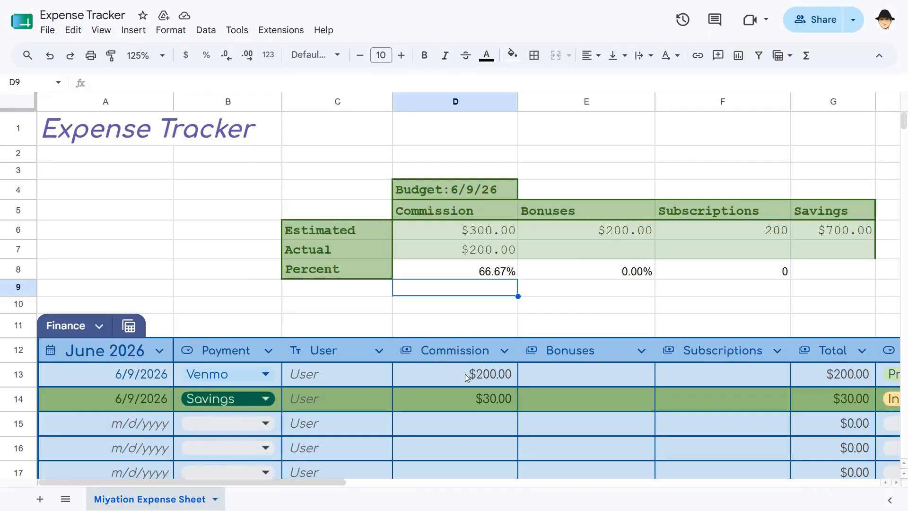
pyautogui.press('Down')
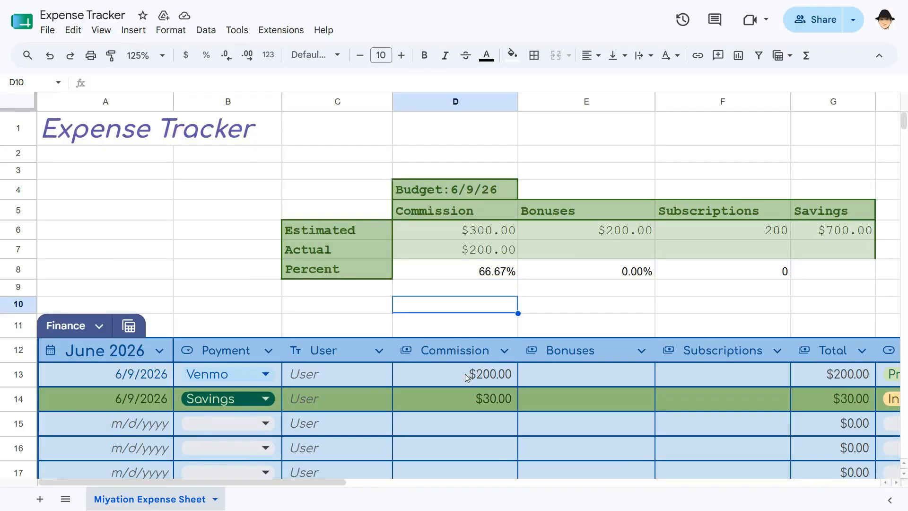
pyautogui.scroll(-3, 425, 359)
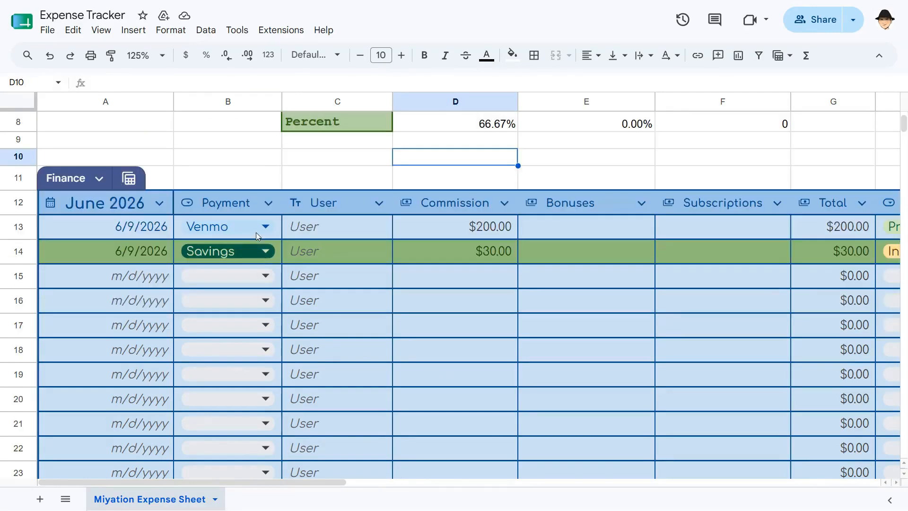
pyautogui.click(256, 226)
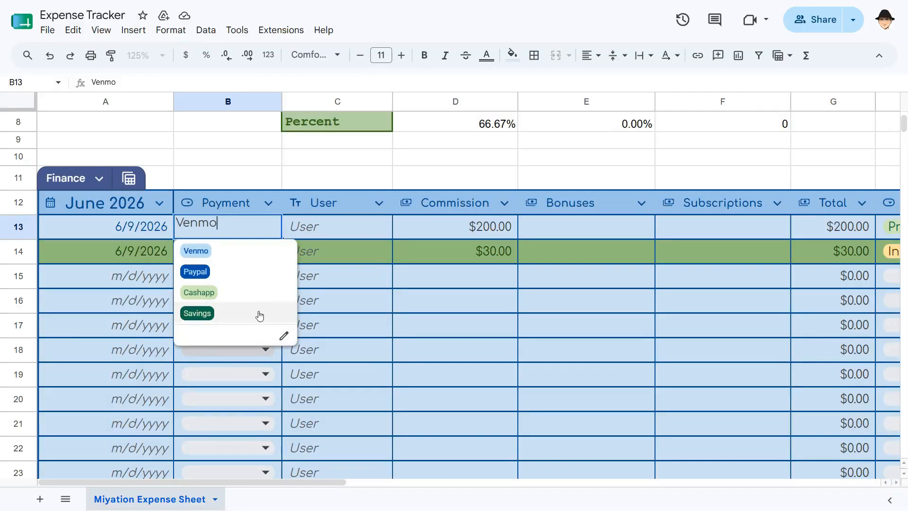
pyautogui.press('Escape')
pyautogui.scroll(2, 418, 291)
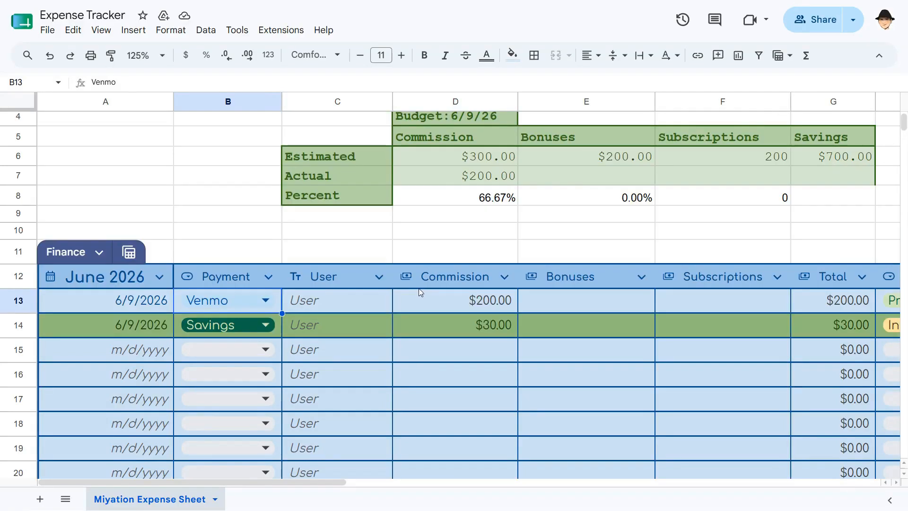
pyautogui.click(254, 299)
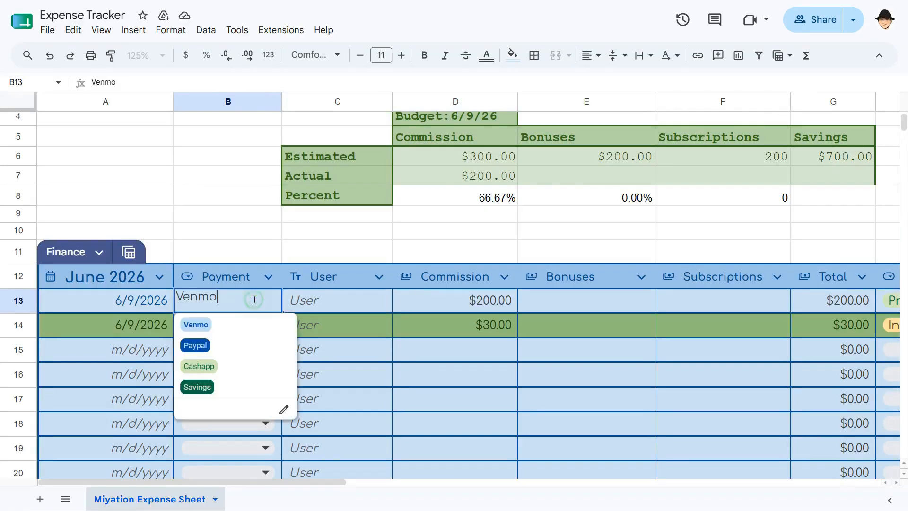
pyautogui.click(452, 179)
pyautogui.doubleClick(453, 179)
pyautogui.press('Escape')
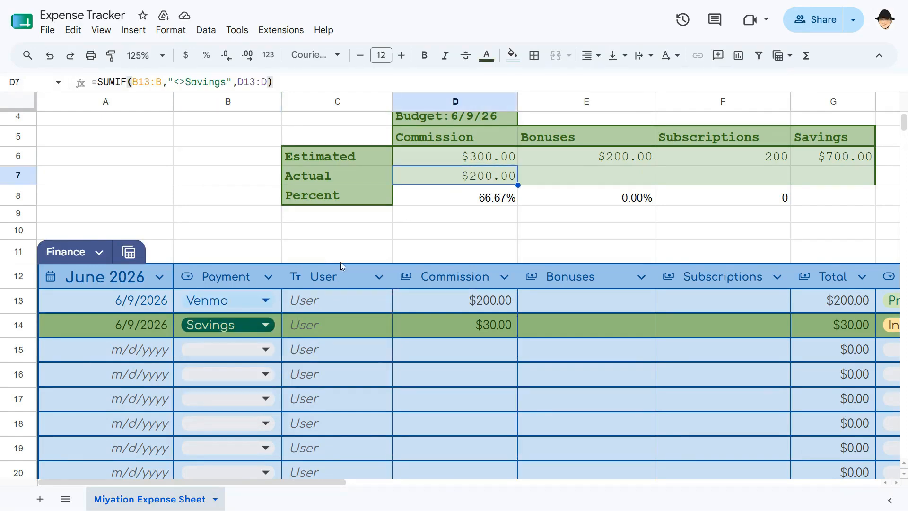
# - Enter the formula =SUMIF(B13:B,{"Venmo","Paypal","Cashapp"},D13:D) in the empty cell D10 above the Finance table
pyautogui.click(251, 304)
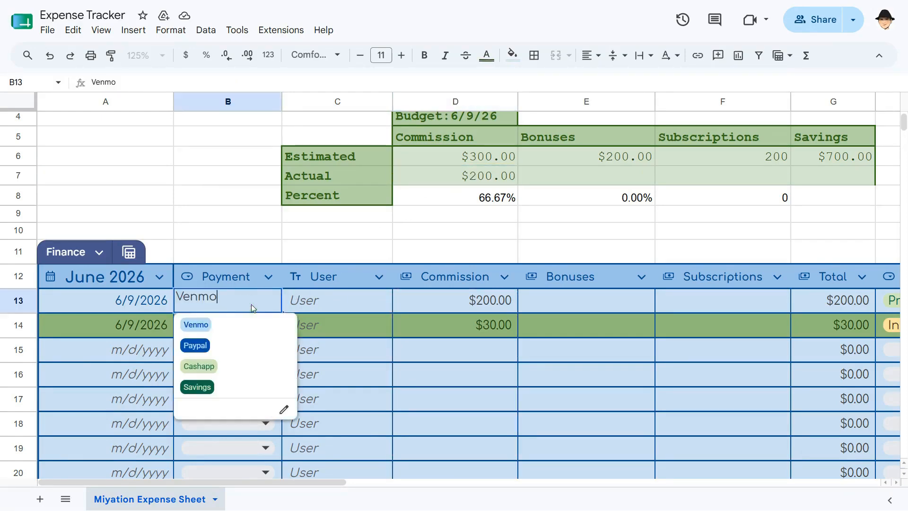
pyautogui.click(417, 232)
pyautogui.write('=SUMIF(')
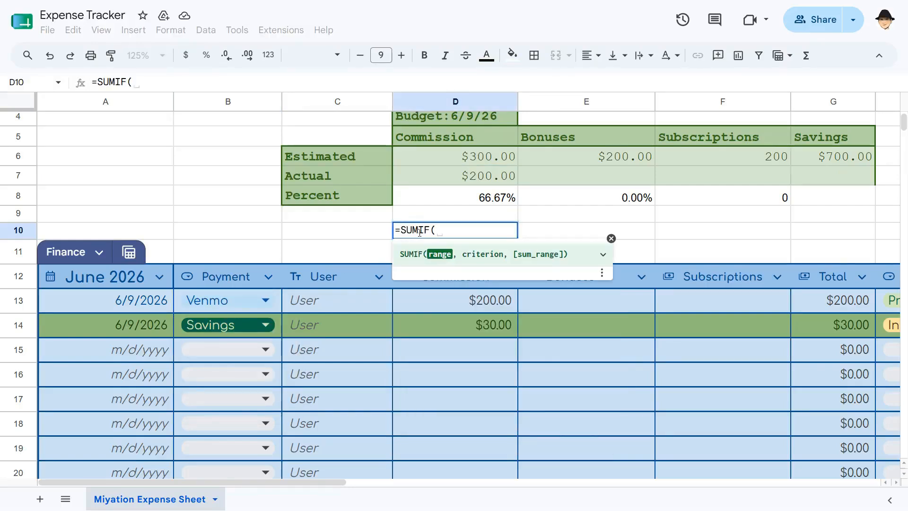
pyautogui.write('B13')
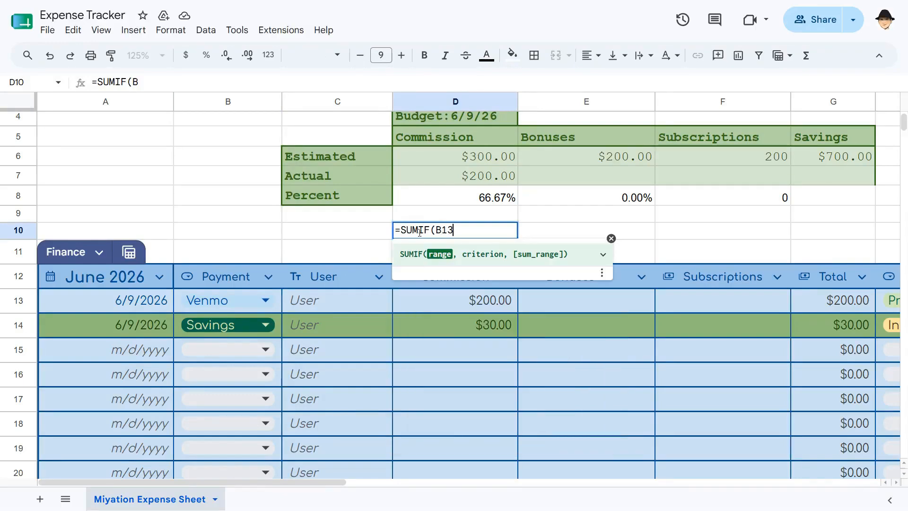
pyautogui.write(':B, ')
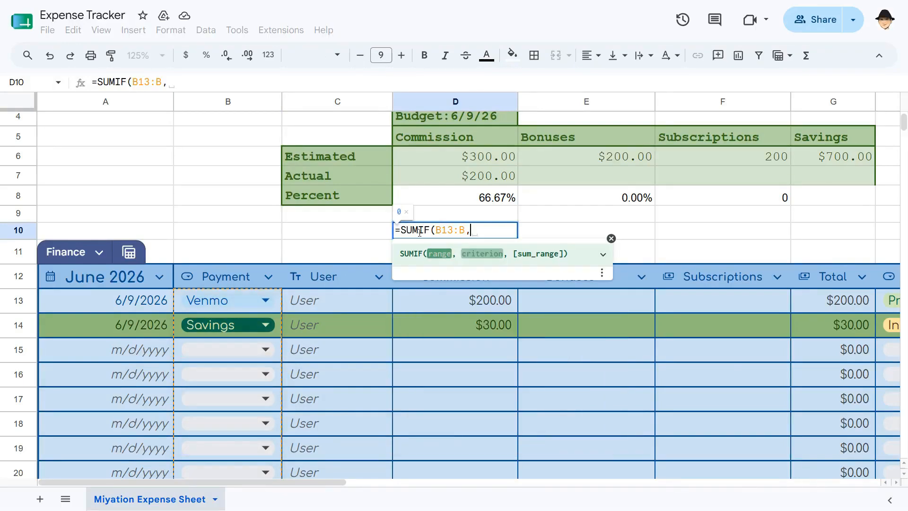
pyautogui.write('{')
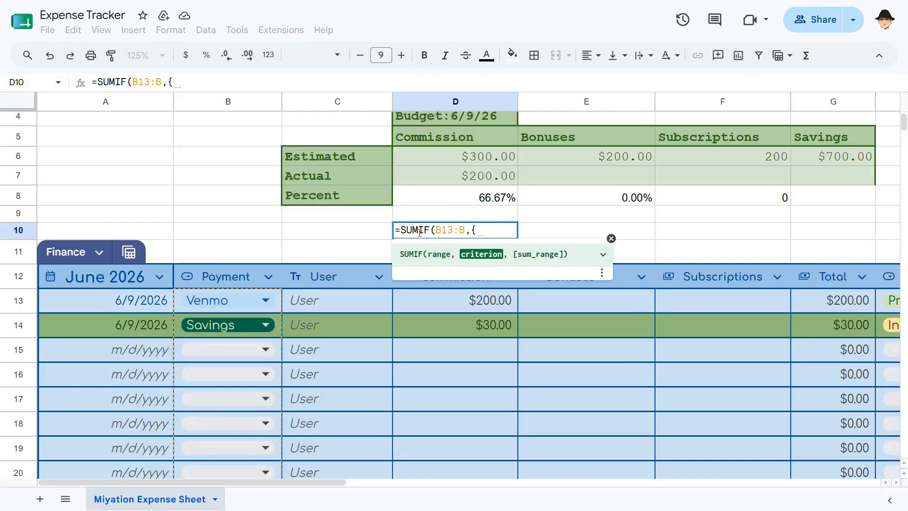
pyautogui.write('"Venmo')
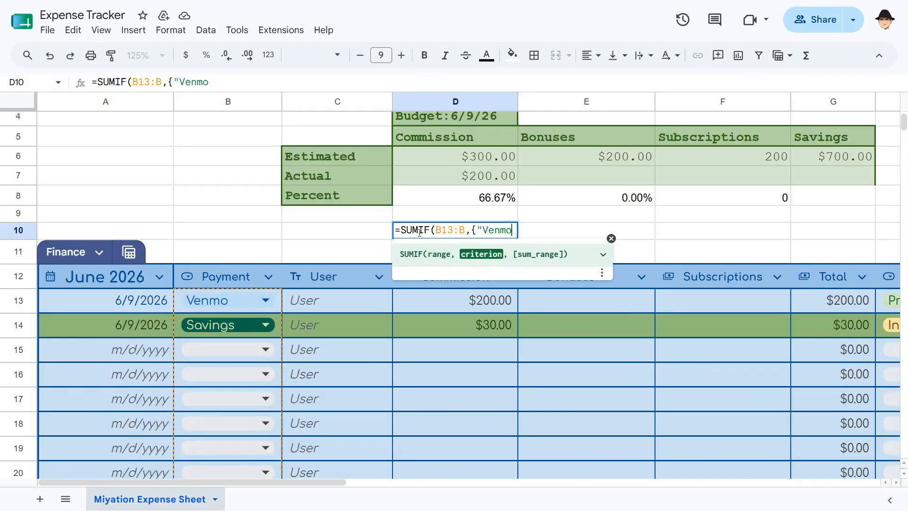
pyautogui.write('","Paypal')
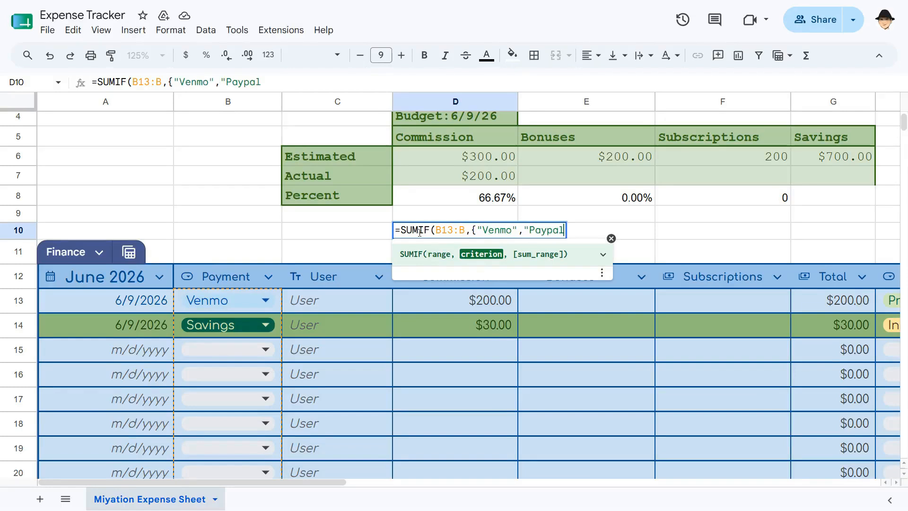
pyautogui.write('","Cashapp"')
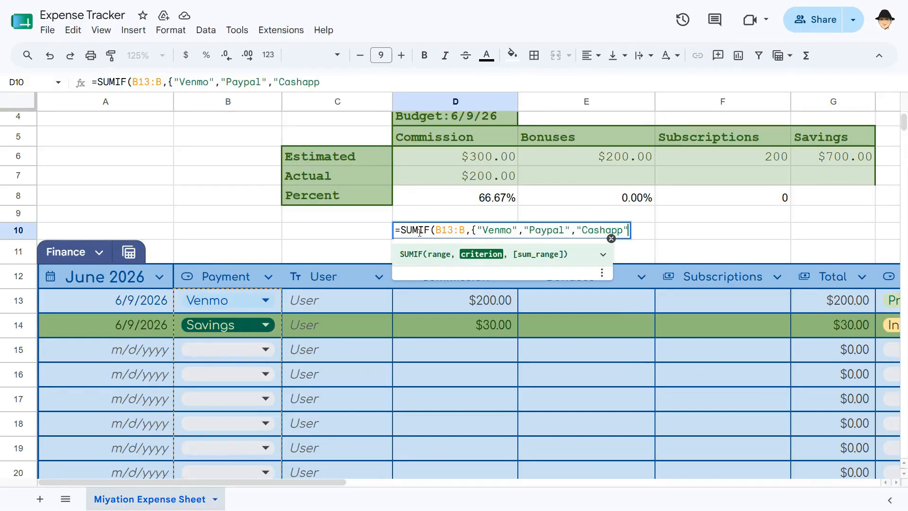
pyautogui.write('}')
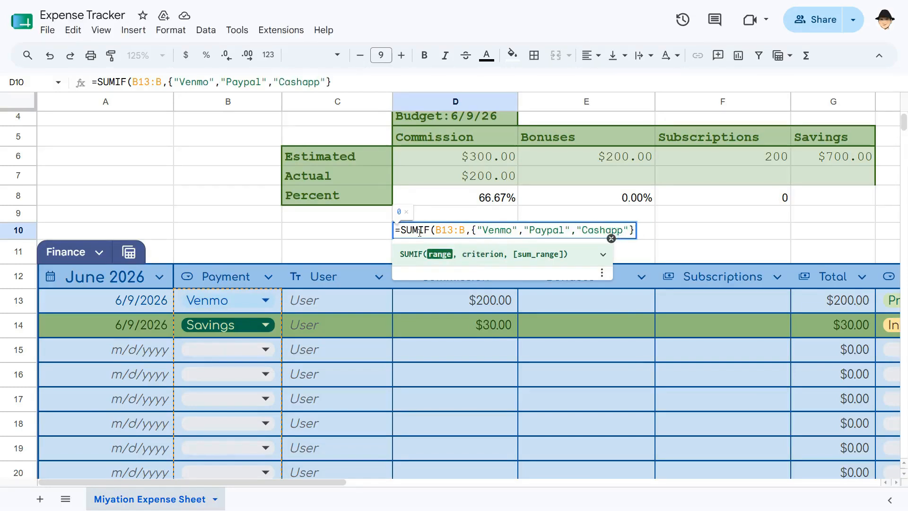
pyautogui.write(',D13:')
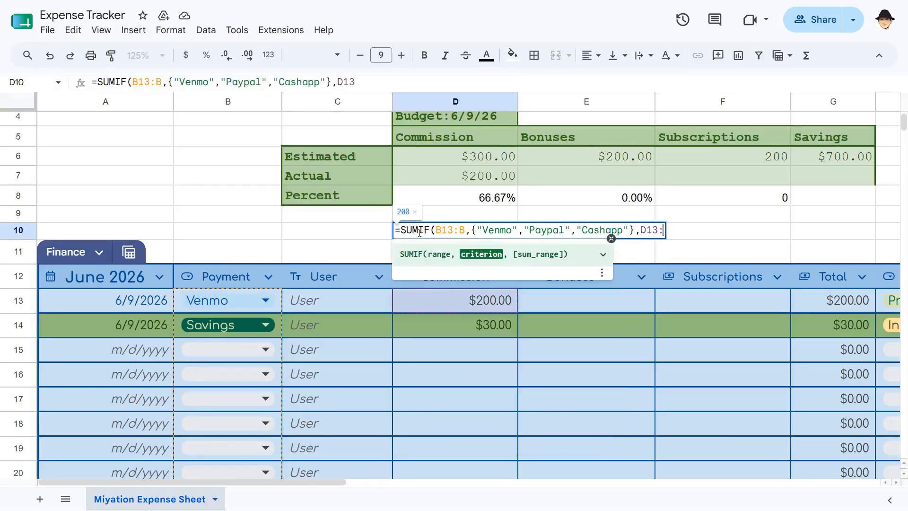
pyautogui.write('D)')
pyautogui.press('Return')
pyautogui.click(421, 236)
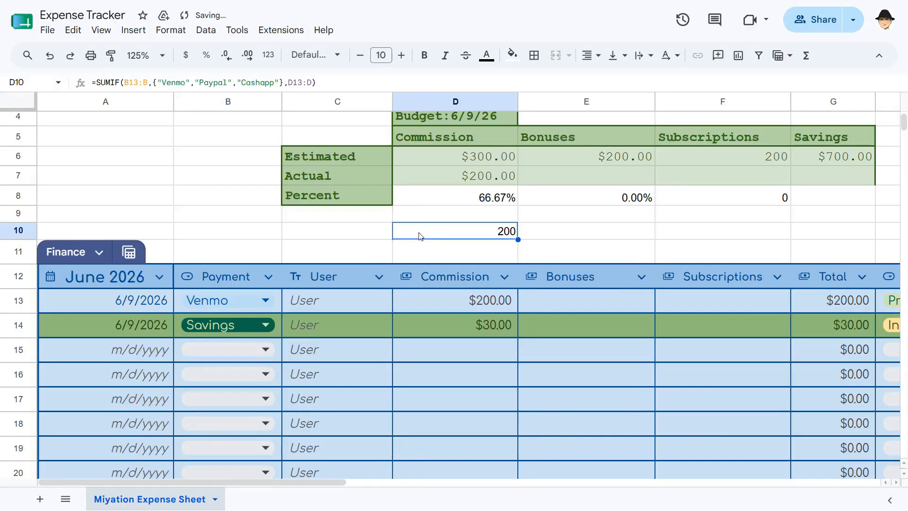
# - Add a Paypal payment with a commission of 50 in row 15 of the Finance table
pyautogui.press('Left')
pyautogui.press('Down')
pyautogui.press('Down')
pyautogui.press('Down')
pyautogui.press('Down')
pyautogui.press('Down')
pyautogui.press('Down')
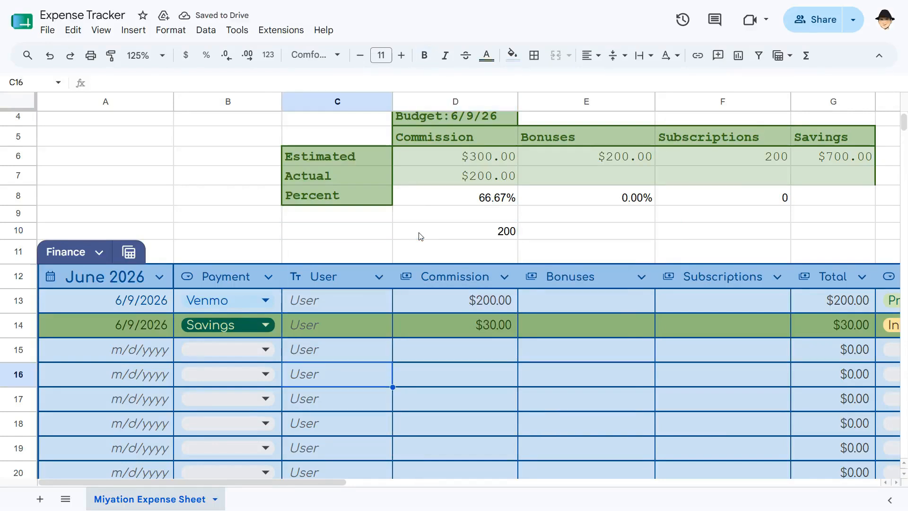
pyautogui.press('Left')
pyautogui.press('Up')
pyautogui.press('Return')
pyautogui.press('Down')
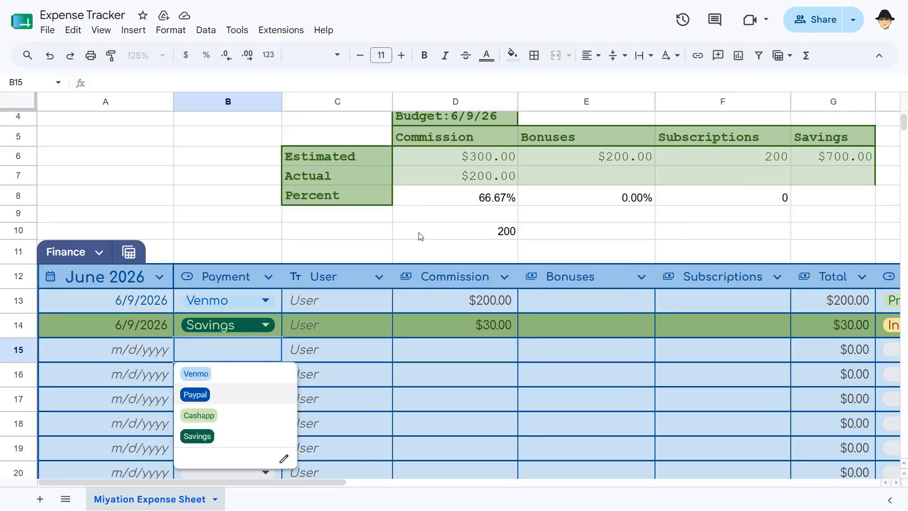
pyautogui.press('Return')
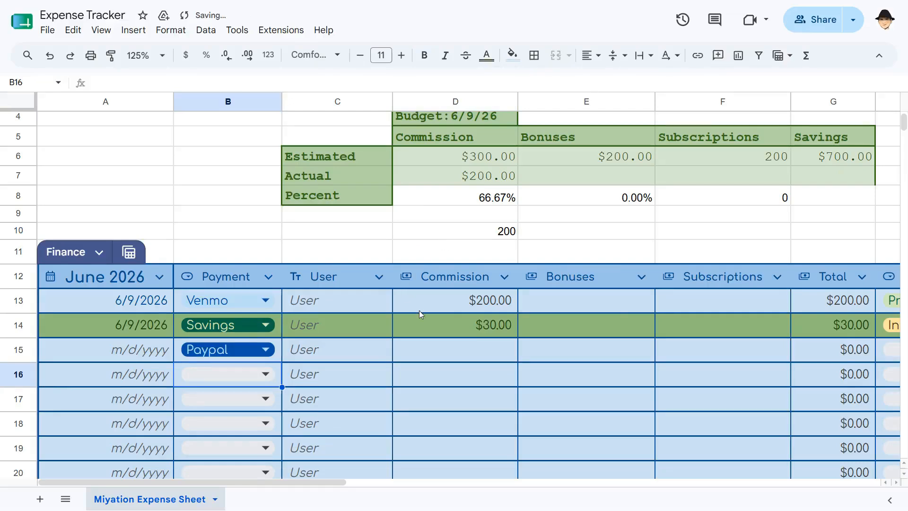
pyautogui.click(438, 350)
pyautogui.write('50')
pyautogui.press('Return')
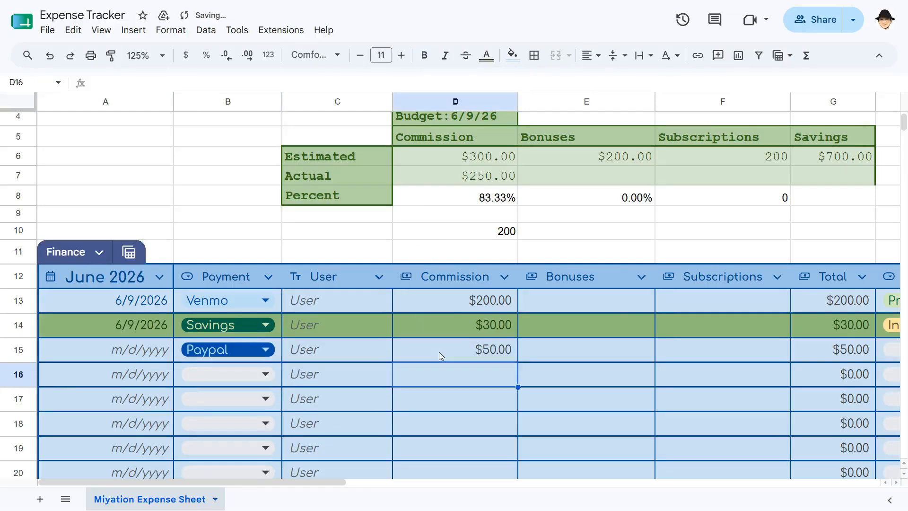
# - Compare the SUMIF formulas in D7 and D10, then try Venmo as the payment in B15 and undo it
pyautogui.click(461, 177)
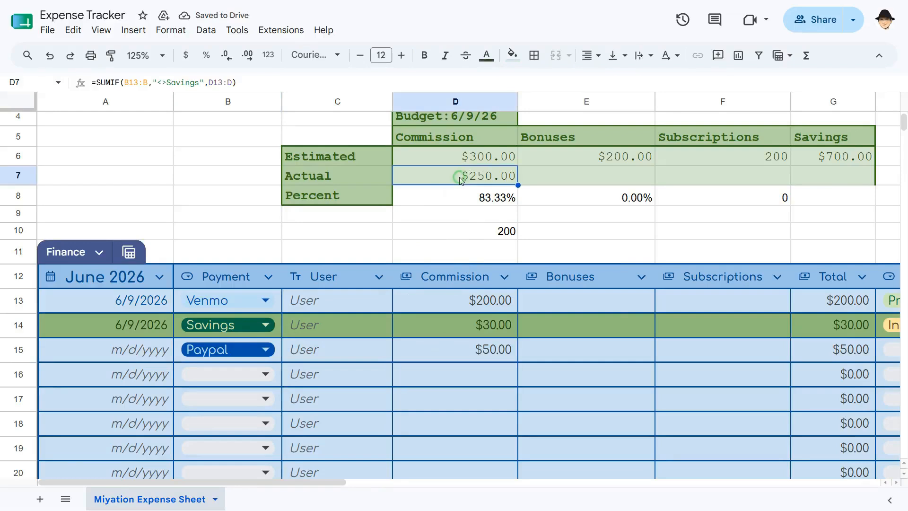
pyautogui.click(466, 234)
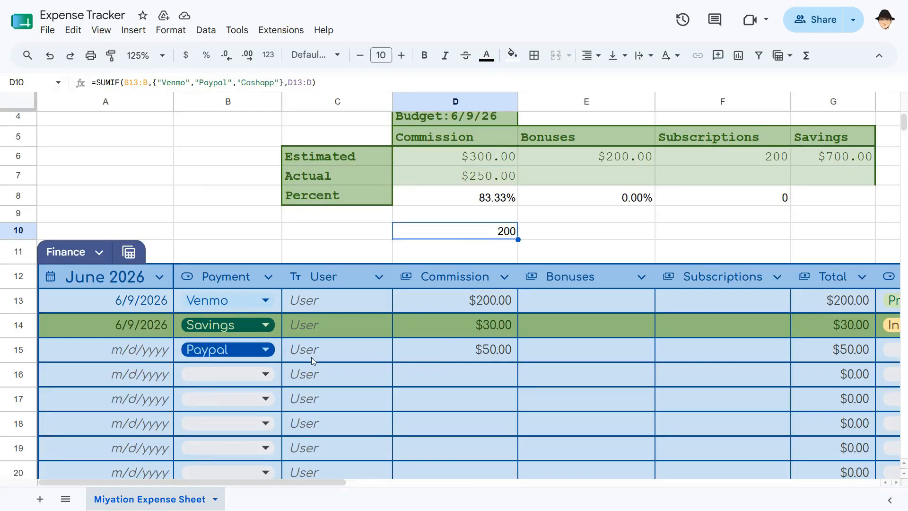
pyautogui.click(252, 354)
pyautogui.click(229, 373)
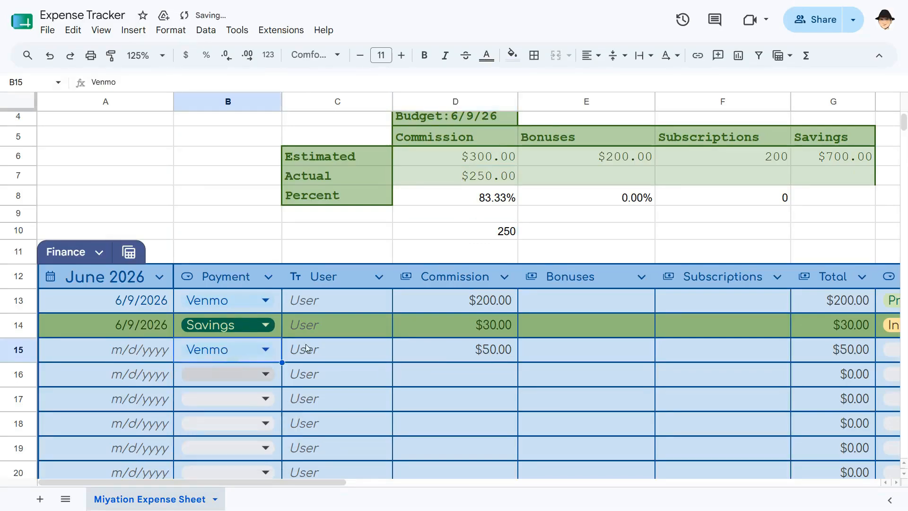
pyautogui.hotkey('ctrl', 'z')
# - Wrap the SUMIF formula in D10 in ARRAYFORMULA so every listed payment type is evaluated
pyautogui.click(487, 233)
pyautogui.doubleClick(488, 233)
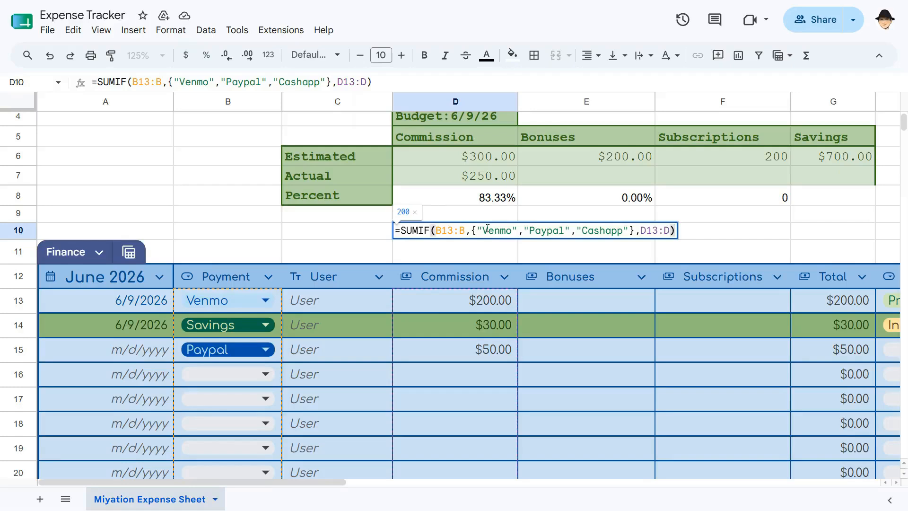
pyautogui.moveTo(471, 233); pyautogui.dragTo(638, 233)
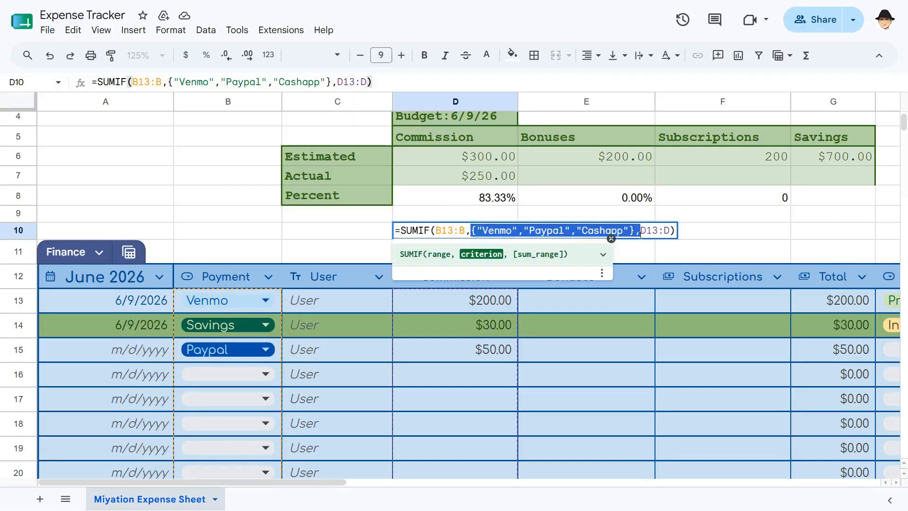
pyautogui.press('Home')
pyautogui.write('ARRAYFORMULA(')
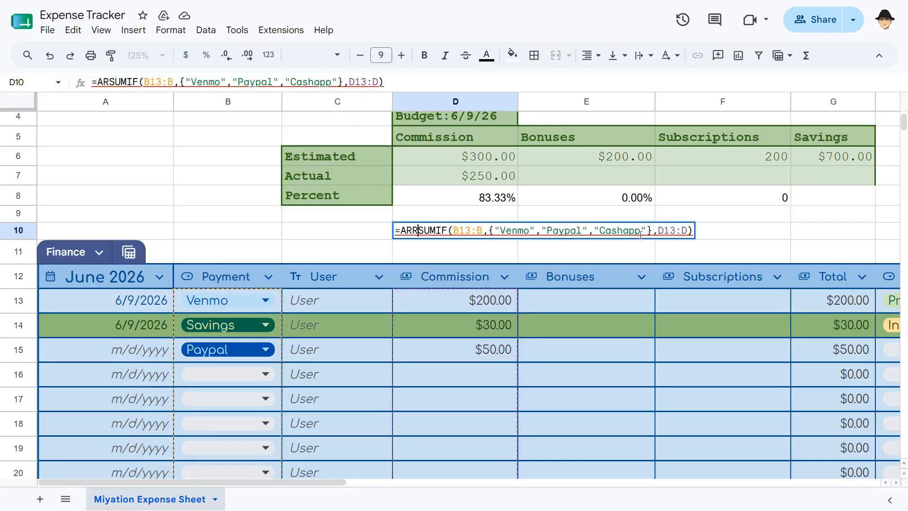
pyautogui.press('End')
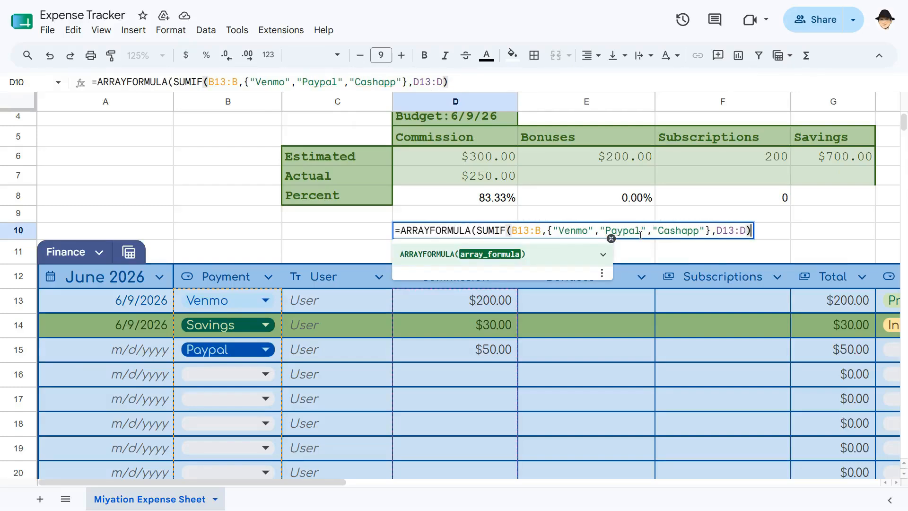
pyautogui.write(')')
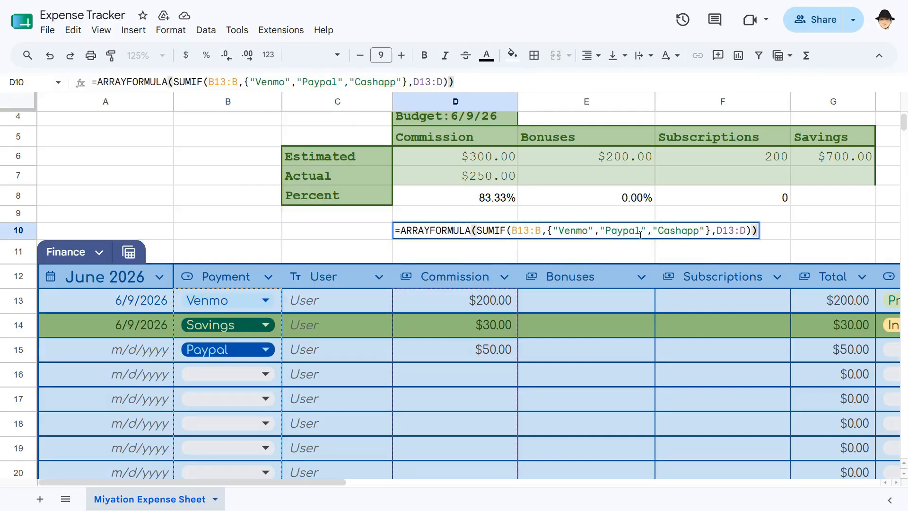
pyautogui.hotkey('ctrl', 'Return')
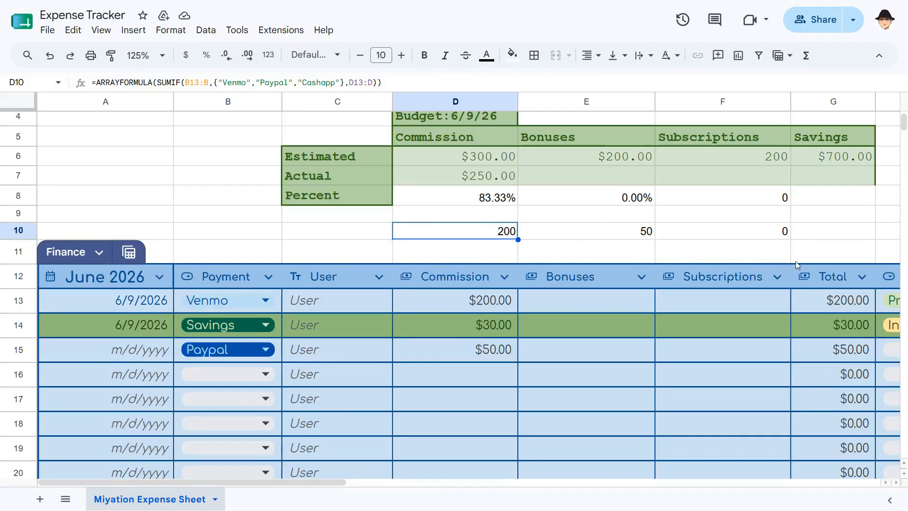
# - Change the payment in B15 to Cashapp and check the array results in D10, E10 and F10
pyautogui.doubleClick(260, 347)
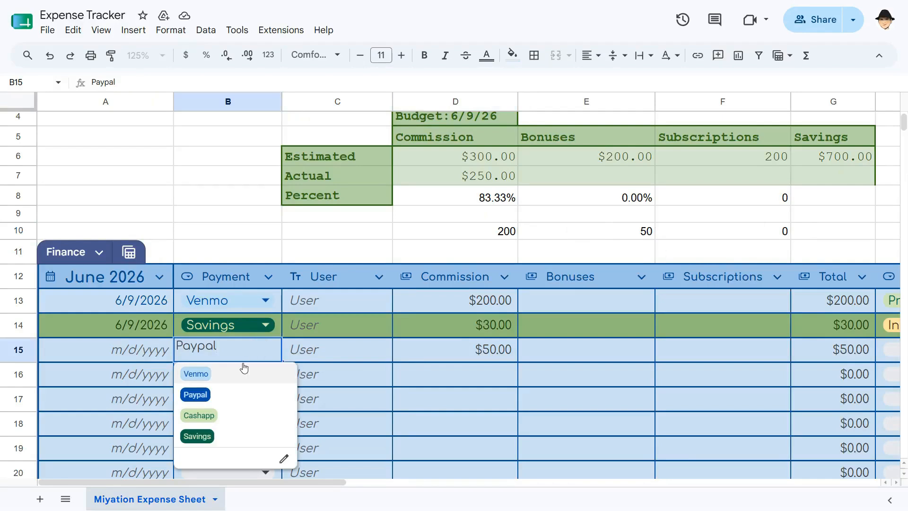
pyautogui.click(235, 414)
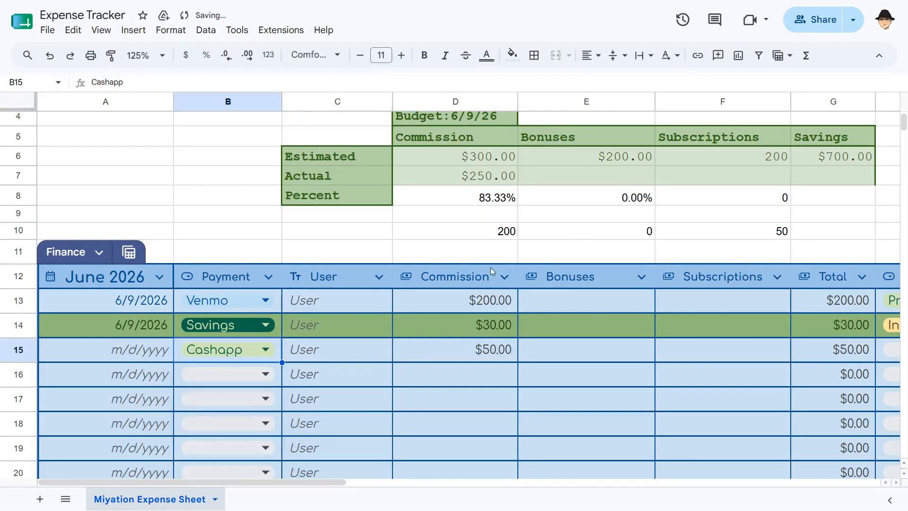
pyautogui.click(483, 235)
pyautogui.click(558, 234)
pyautogui.click(705, 234)
# - Wrap the ARRAYFORMULA in D10 in SUM to combine the Venmo, Paypal and Cashapp commissions in one cell
pyautogui.doubleClick(498, 232)
pyautogui.press('Home')
pyautogui.press('Right')
pyautogui.write('SUM(')
pyautogui.press('End')
pyautogui.write(')')
pyautogui.press('Return')
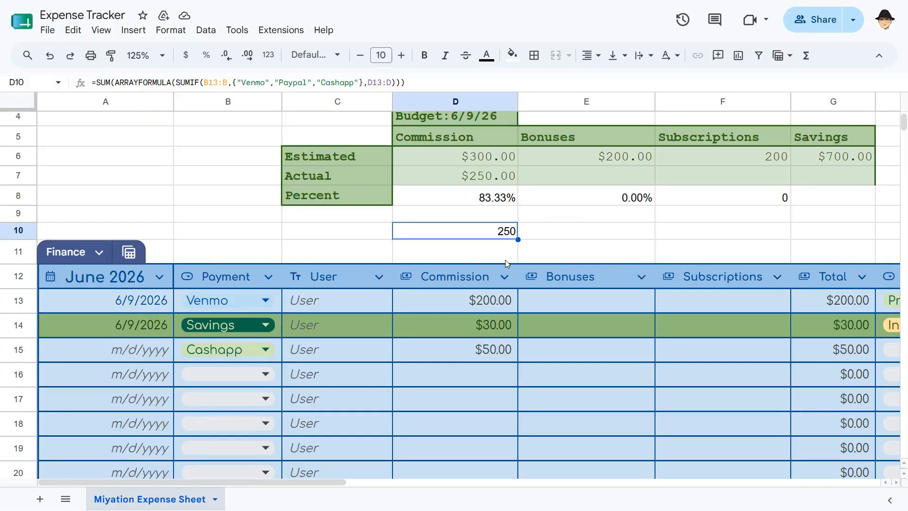
# - Try "Cashapp" in place of "<>Savings" as the SUMIF criterion in the Actual Commission cell D7 and undo the change
pyautogui.click(460, 178)
pyautogui.press('Return')
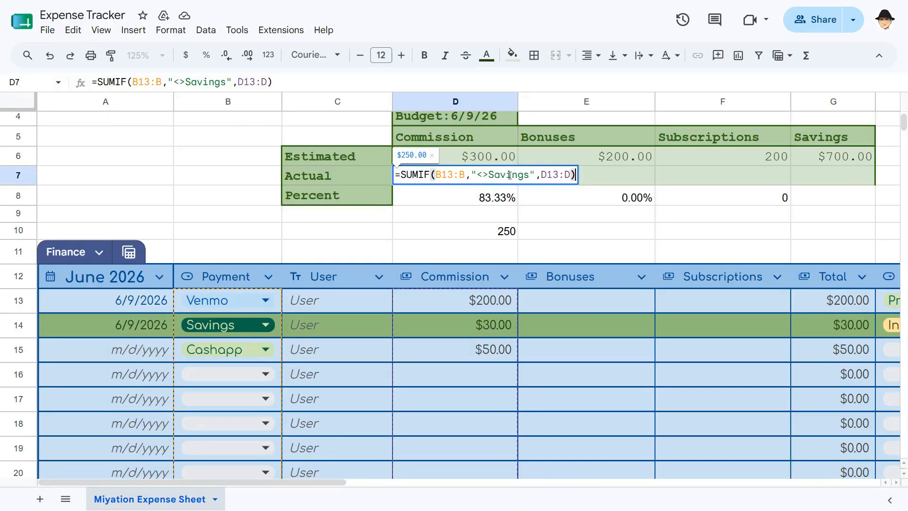
pyautogui.click(487, 174)
pyautogui.press('BackSpace')
pyautogui.press('BackSpace')
pyautogui.hotkey('ctrl', 'shift', 'Right')
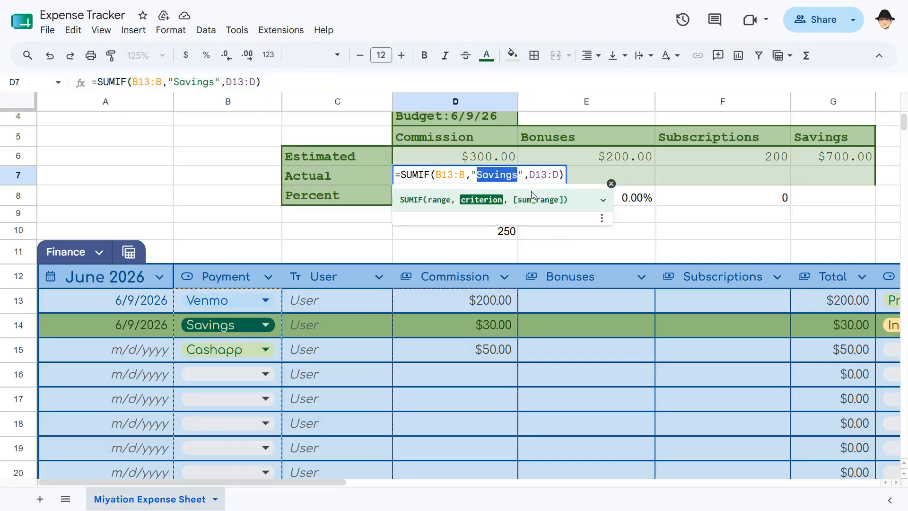
pyautogui.write('Cashapp')
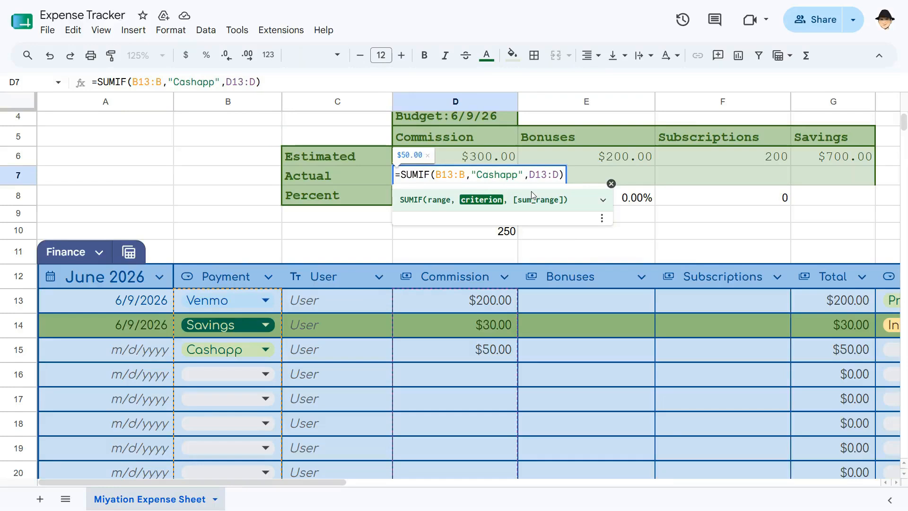
pyautogui.press('Return')
pyautogui.press('Up')
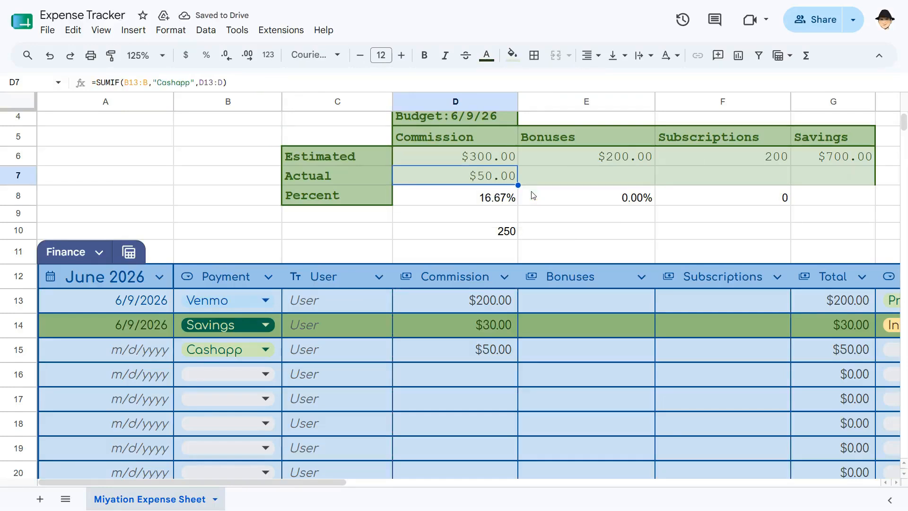
pyautogui.hotkey('ctrl', 'z')
# - Review the SUM and ARRAYFORMULA formula in D10, then undo and redo its last change
pyautogui.press('Down')
pyautogui.press('Down')
pyautogui.press('Down')
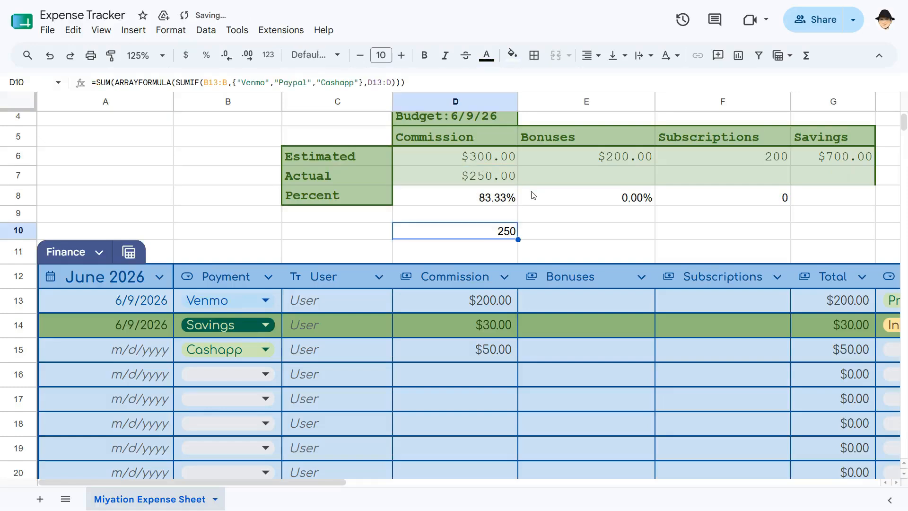
pyautogui.press('Return')
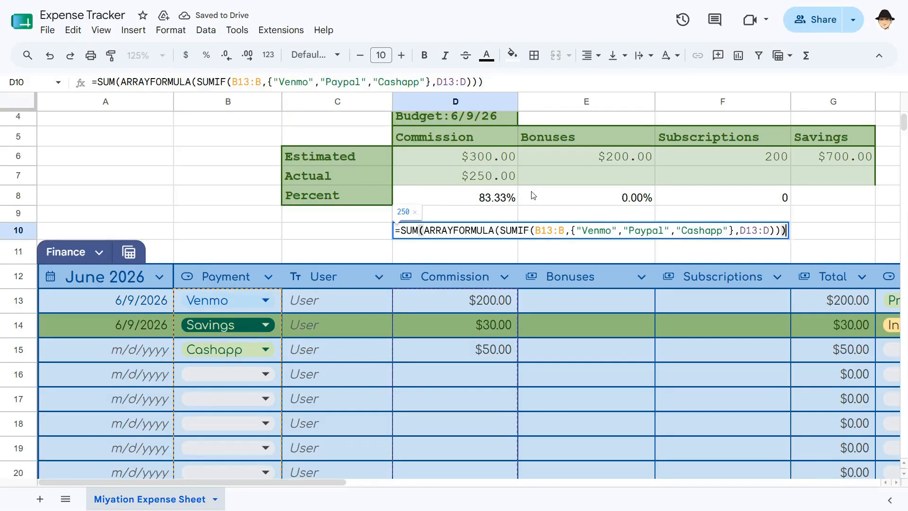
pyautogui.press('Escape')
pyautogui.press('Up')
pyautogui.press('Up')
pyautogui.press('Up')
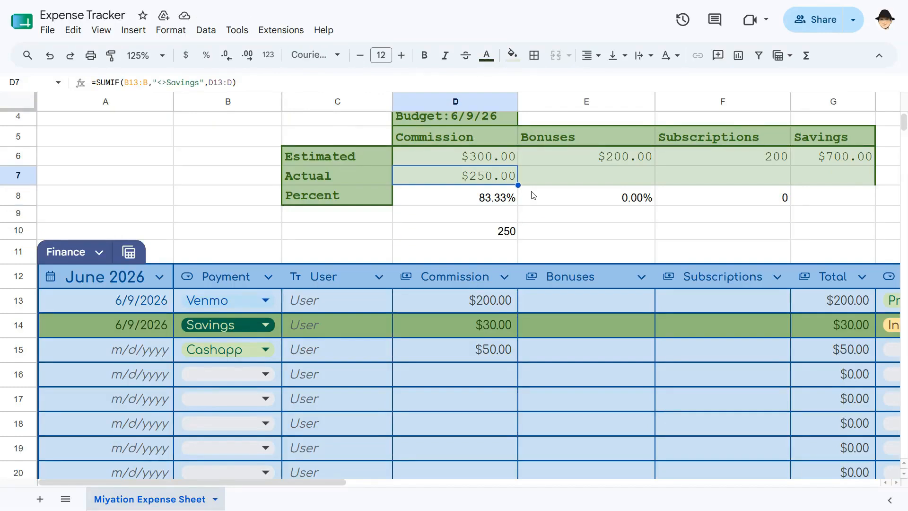
pyautogui.hotkey('ctrl', 'z')
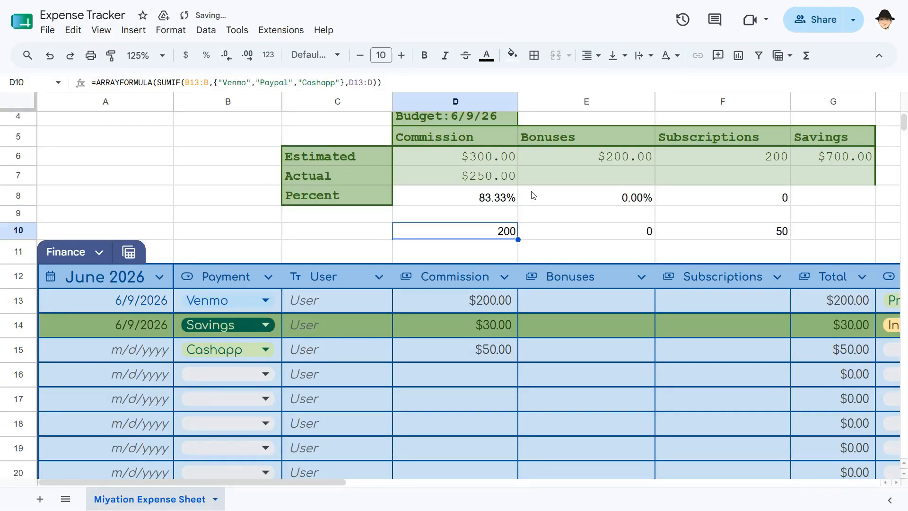
pyautogui.hotkey('ctrl', 'y')
# - Open the SUMIF formula with the "<>Savings" criterion in the Actual Commission cell D7 to examine it
pyautogui.press('Up')
pyautogui.press('Up')
pyautogui.press('Up')
pyautogui.press('F2')
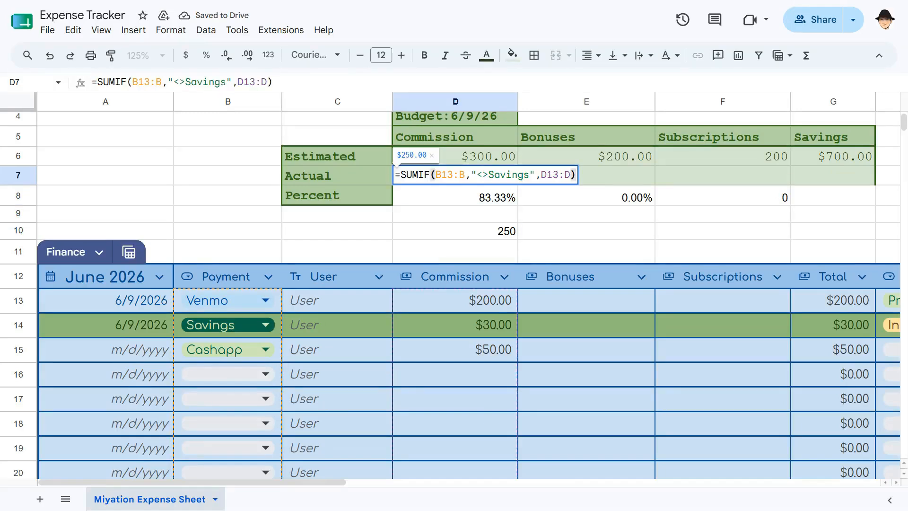
pyautogui.press('Escape')
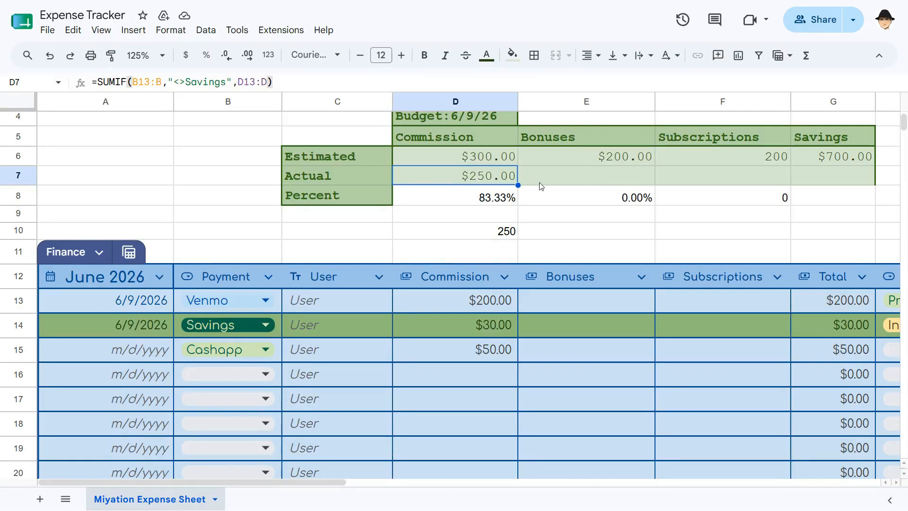
pyautogui.press('Return')
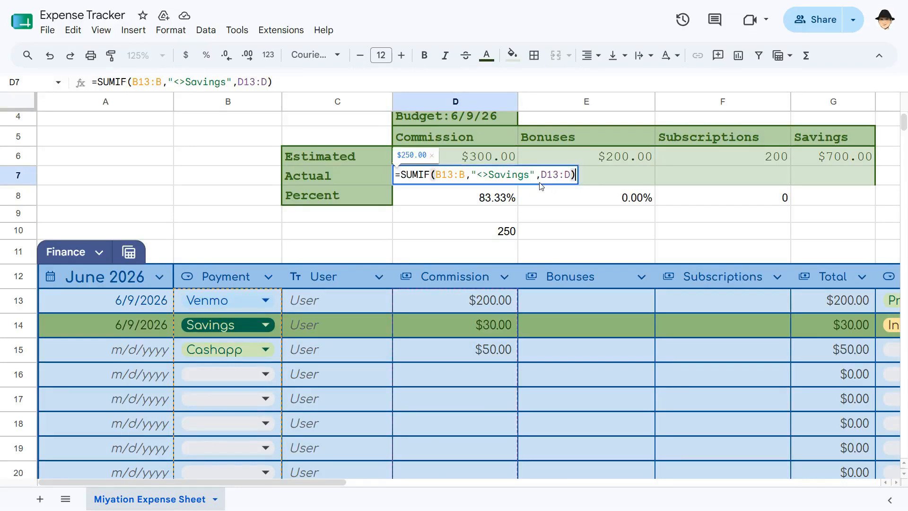